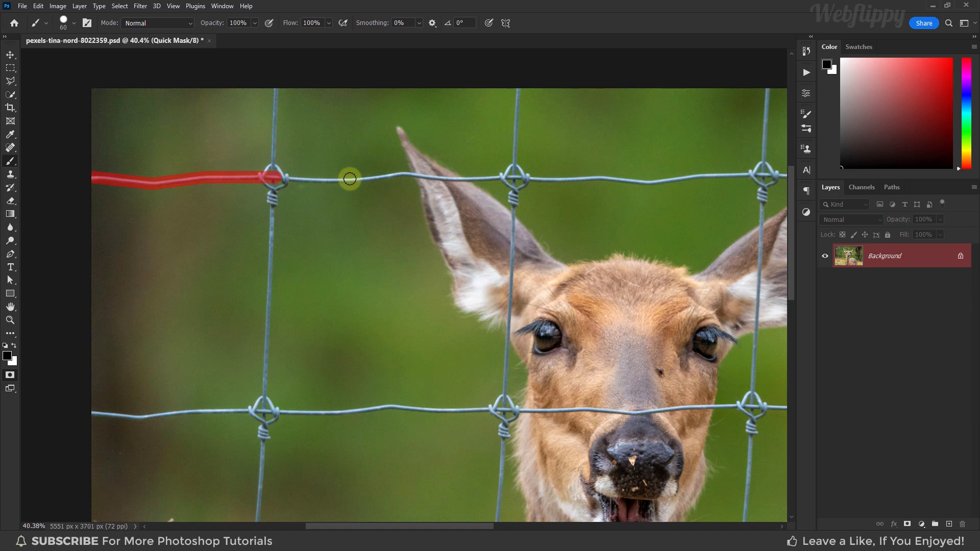
- Paint the quick mask along the top horizontal fence wire, continuing across the deer's ears to the image's far edge
left_click_drag(351, 179, 398, 180)
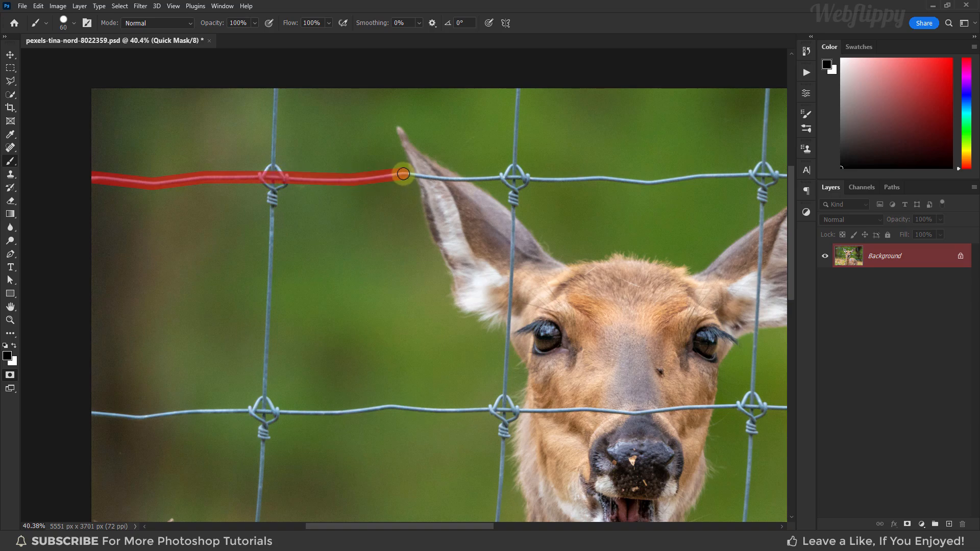
left_click(531, 180, "shift")
left_click_drag(611, 196, 326, 197)
left_click(364, 183, "shift")
left_click(477, 175, "shift")
left_click(717, 172, "shift")
left_click_drag(716, 173, 420, 177)
left_click(562, 181, "shift")
left_click(649, 172, "shift")
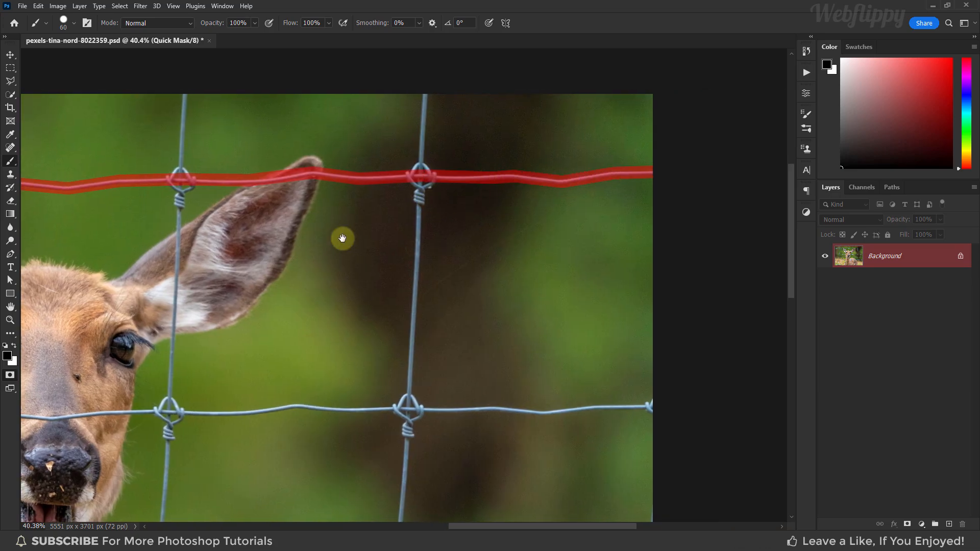
- Paint the quick mask along the whole second horizontal fence wire, crossing the deer's face above the nose
left_click_drag(342, 238, 969, 111)
left_click(154, 278)
left_click(271, 283, "shift")
left_click(563, 283, "shift")
left_click_drag(564, 282, 243, 271)
left_click(462, 269, "shift")
left_click_drag(620, 263, 288, 264)
left_click(352, 257, "shift")
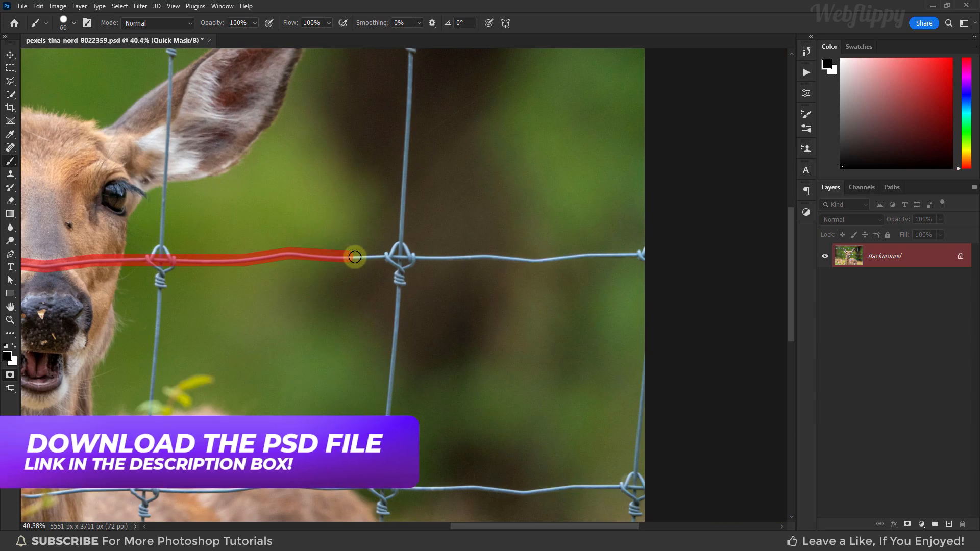
left_click(535, 259, "shift")
left_click(646, 253, "shift")
- Mask the third horizontal fence wire, which runs behind the leaves and across the deer's neck
left_click_drag(154, 373, 802, 161)
left_click(164, 282)
left_click(263, 282, "shift")
left_click(434, 270, "shift")
left_click(631, 275, "shift")
left_click_drag(656, 275, 390, 279)
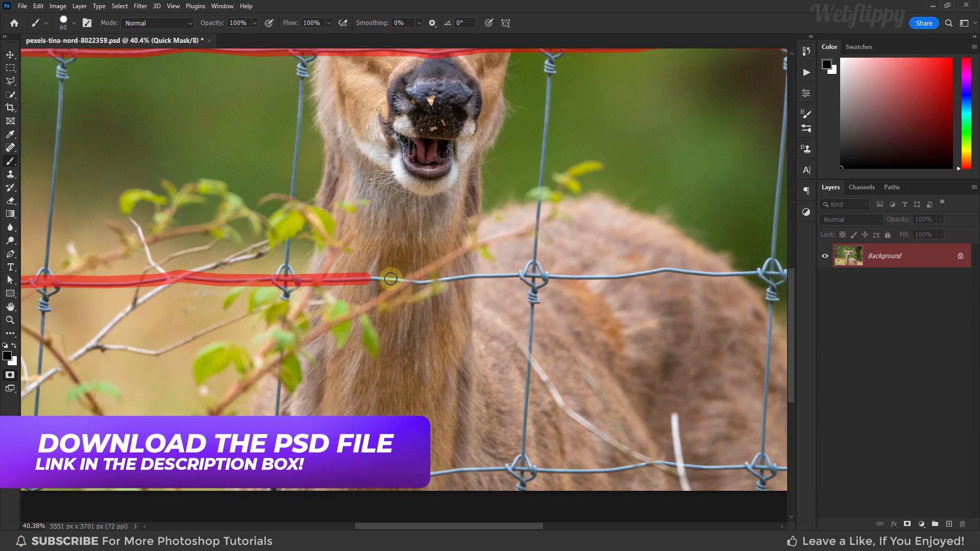
left_click_drag(573, 269, 363, 265)
- Mask the lowest horizontal fence wire along the bottom edge of the photo
left_click_drag(81, 388, 793, 269)
left_click(153, 351)
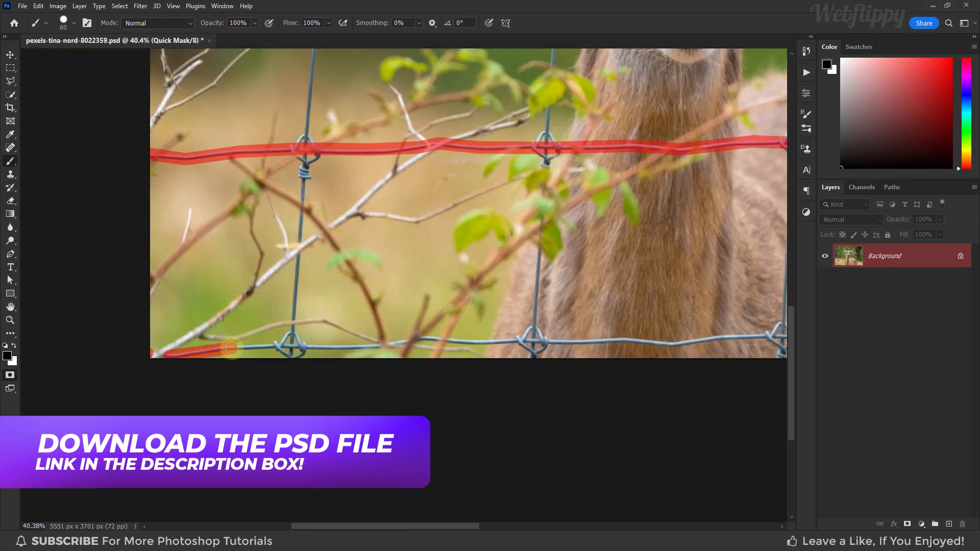
left_click(402, 343, "shift")
left_click_drag(402, 343, 241, 342)
left_click(259, 342)
left_click(318, 346, "shift")
left_click(507, 347, "shift")
left_click_drag(571, 342, 354, 341)
left_click(353, 340, "shift")
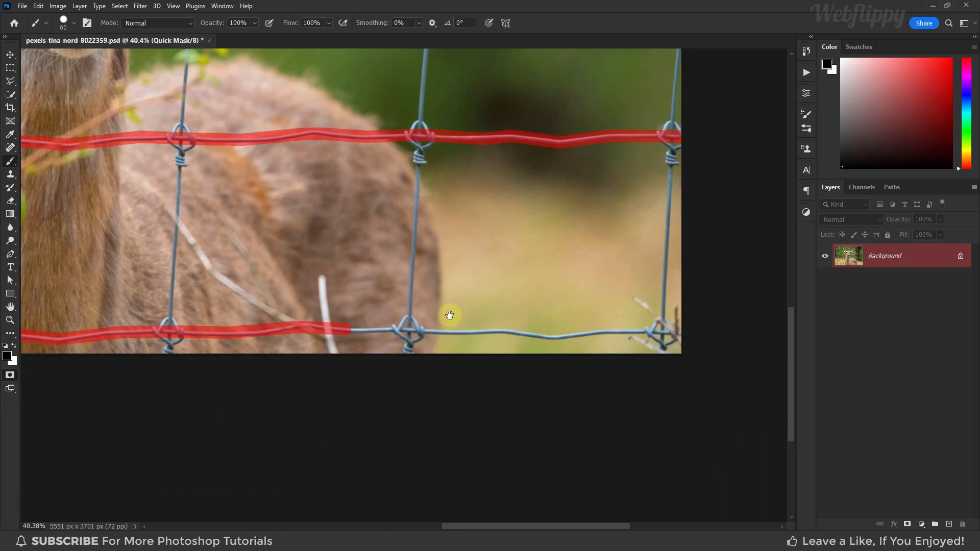
left_click(601, 335, "shift")
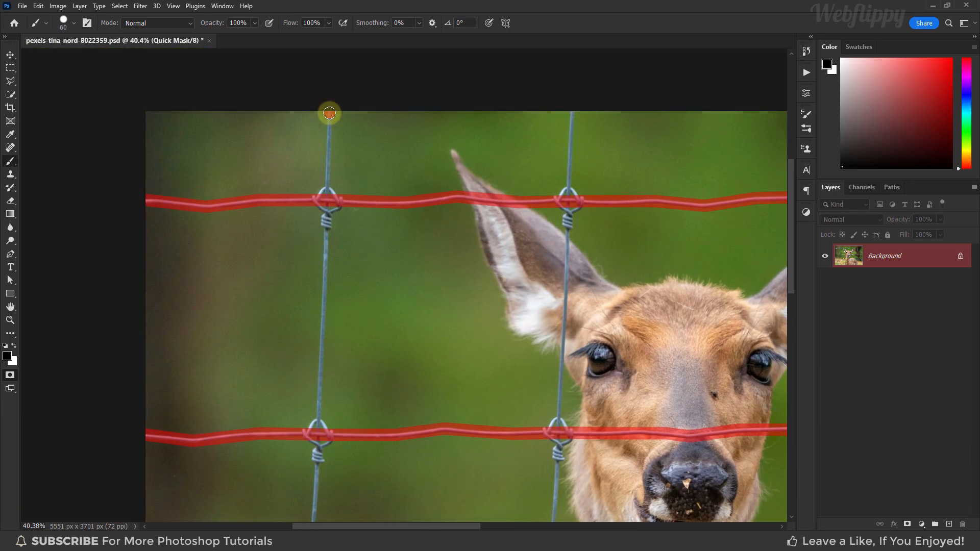
- Mask the leftmost vertical fence wire from the top edge of the photo down to the bottom edge
left_click(328, 109)
left_click(301, 428, "shift")
left_click_drag(293, 441, 147, 218)
left_click(121, 392, "shift")
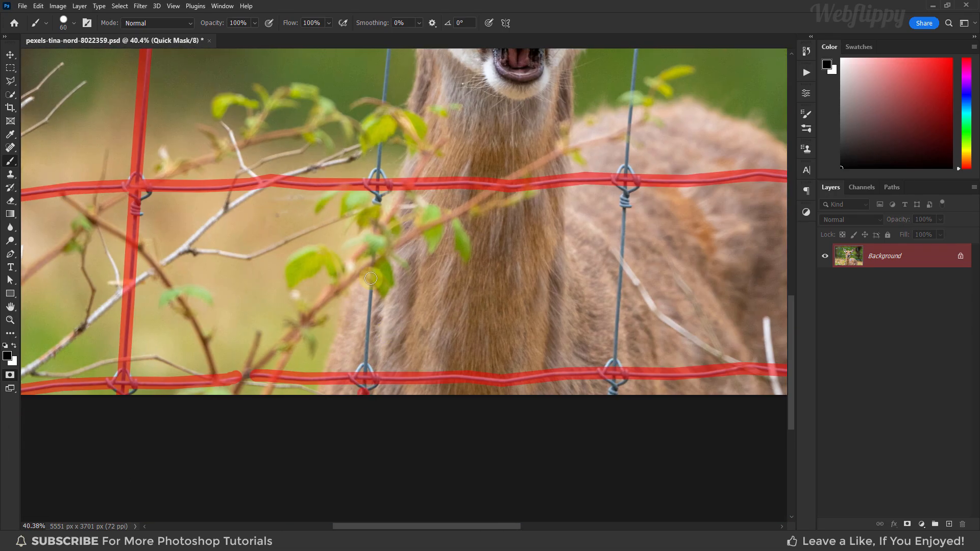
- Mask the second vertical fence wire beside the deer's face, leaving out the section covered by the green leaves
left_click(365, 393)
left_click_drag(379, 108, 350, 290)
left_click(350, 291, "shift")
left_click_drag(368, 58, 335, 371)
left_click(334, 294, "shift")
left_click(340, 135, "shift")
- Mask the third and fourth vertical fence wires over the full height of the photo
left_click_drag(398, 484, 385, 166)
left_click(371, 148, "shift")
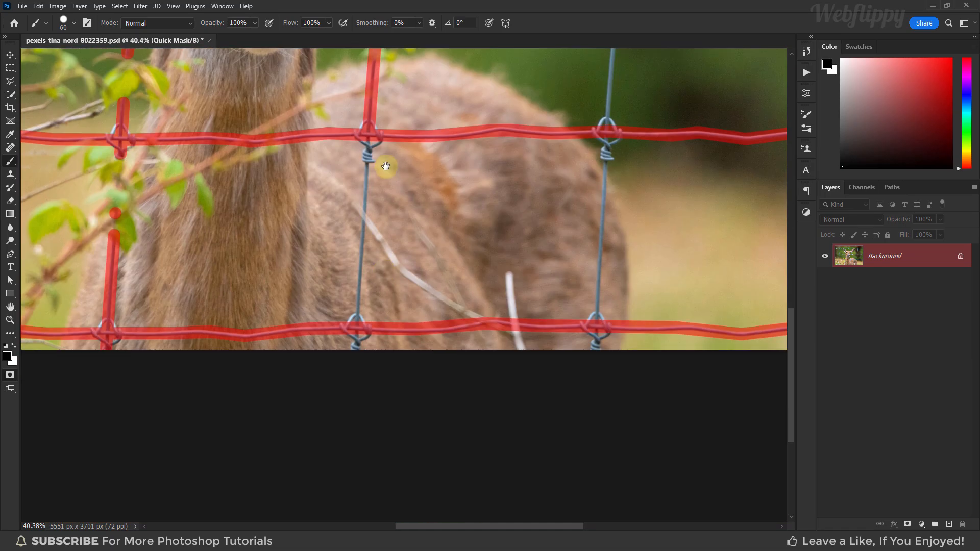
left_click(357, 347, "shift")
left_click_drag(602, 326, 344, 321)
left_click(343, 341)
left_click_drag(357, 77, 372, 479)
left_click(389, 161, "shift")
- Mask the short vertical fence wire along the right edge of the photo
mouse_move(587, 469)
left_mouse_down()
mouse_move(457, 333)
mouse_move(447, 288)
left_mouse_up()
left_click(434, 453)
left_click(449, 123, "shift")
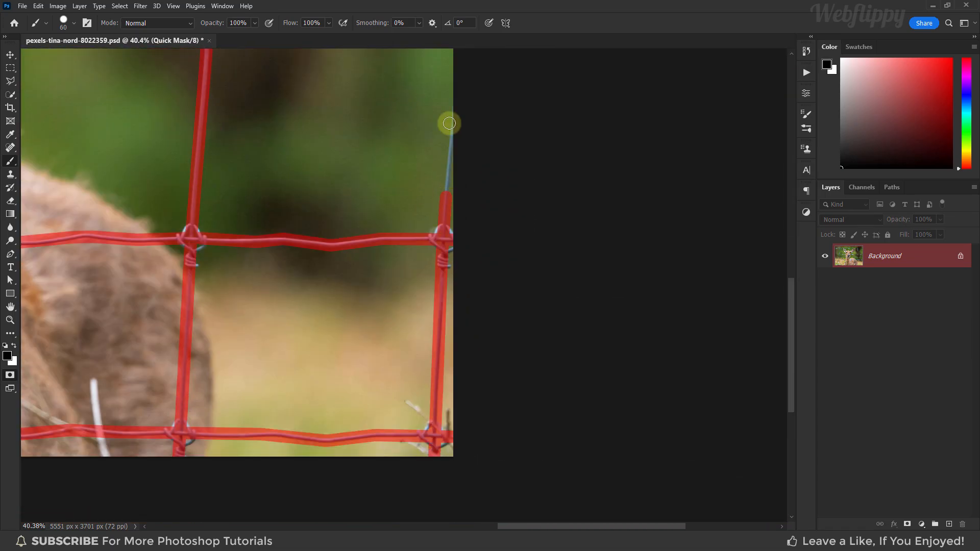
- Extend the mask over the knots and twisted wire at the joints of the two leftmost vertical wires
left_click_drag(452, 130, 663, 245)
left_click_drag(302, 245, 312, 236)
left_click_drag(301, 475, 318, 274)
mouse_move(313, 268)
left_mouse_down()
mouse_move(320, 298)
mouse_move(320, 270)
left_mouse_up()
mouse_move(295, 498)
left_mouse_down()
mouse_move(298, 260)
mouse_move(305, 293)
left_mouse_up()
left_click_drag(288, 468, 284, 393)
left_click(284, 393)
left_click_drag(531, 391, 387, 385)
left_click_drag(392, 176, 398, 202)
left_click_drag(403, 102, 383, 284)
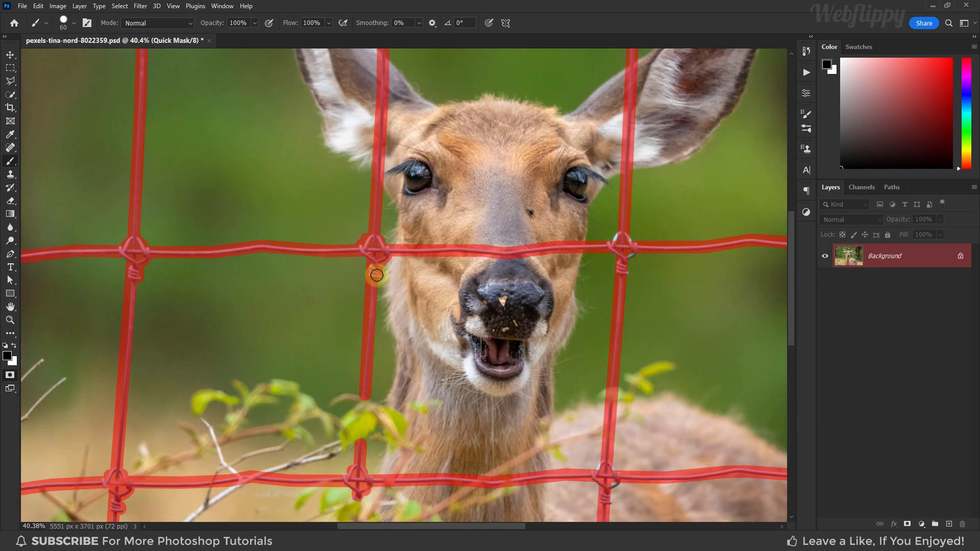
- Extend the mask over the upper wire knots on the third and fourth vertical wires
left_click_drag(621, 240, 623, 269)
left_click_drag(637, 176, 420, 350)
left_click(417, 190)
left_click(658, 182)
left_click_drag(677, 316, 487, 308)
left_click(455, 400)
left_click_drag(458, 423, 487, 124)
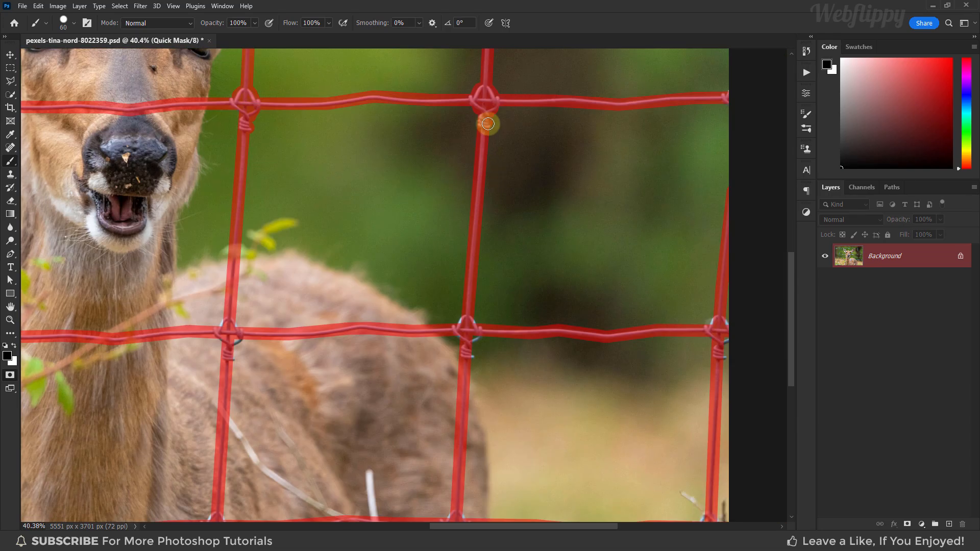
- Cover the remaining knots in the lower rows and along the right edge of the fence with the mask
left_click_drag(466, 322, 471, 355)
left_click_drag(495, 385, 488, 170)
left_click_drag(452, 305, 455, 323)
left_click_drag(223, 107, 312, 179)
left_click_drag(765, 383, 473, 390)
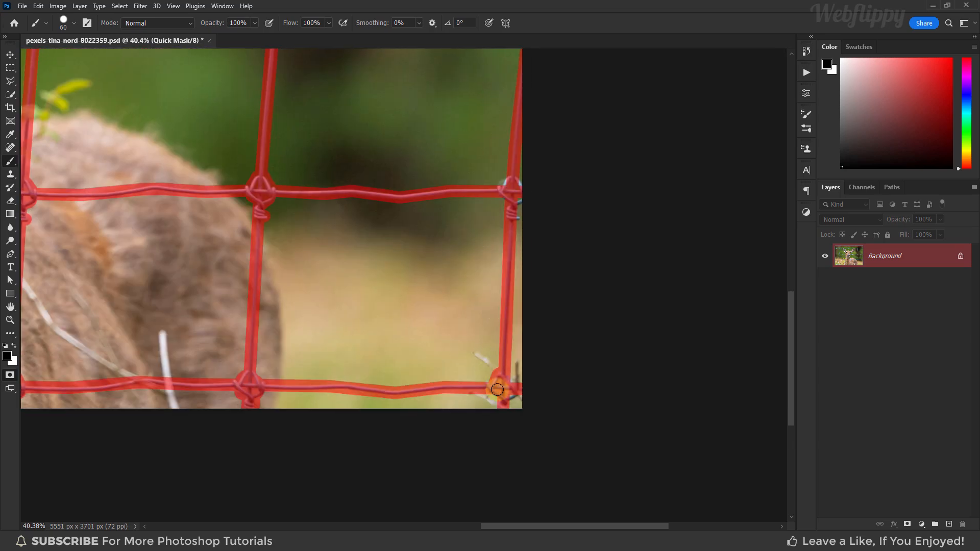
left_click(498, 389)
left_click_drag(506, 179, 488, 332)
left_click(495, 299)
- Exit Quick Mask mode and invert the selection so that only the fence wires are selected
key("ctrl+0")
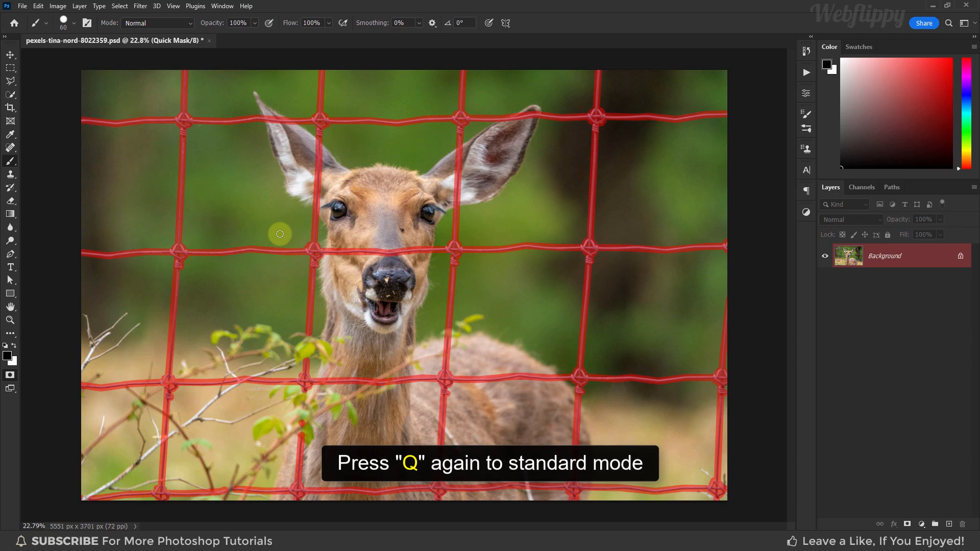
key("q")
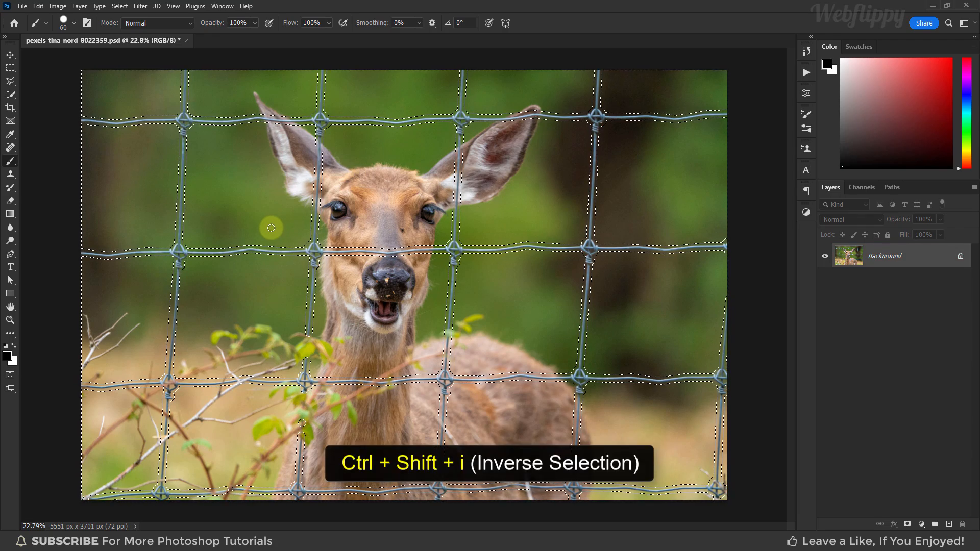
key("ctrl+shift+i")
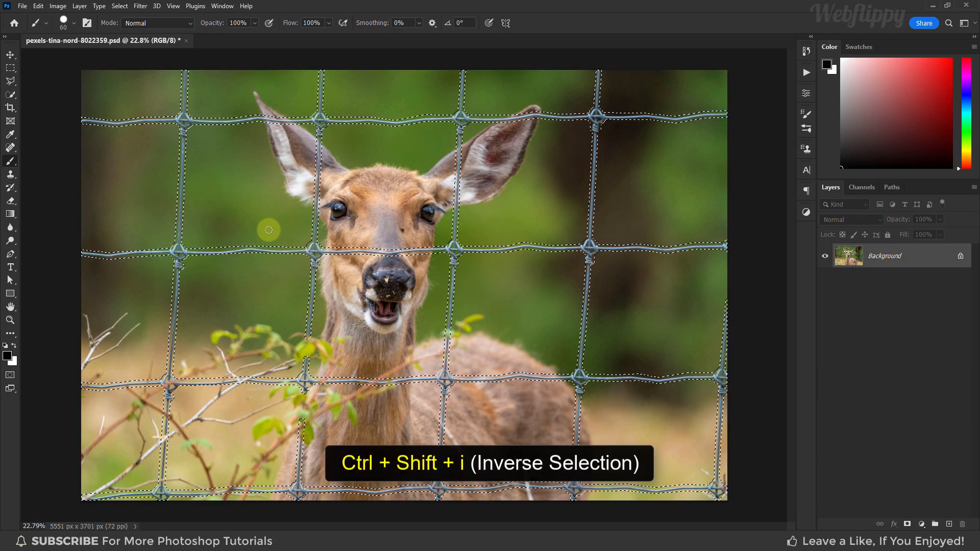
- Apply Content-Aware Fill to the selected fence with the Auto sampling area and output it to a new layer
left_click(14, 56)
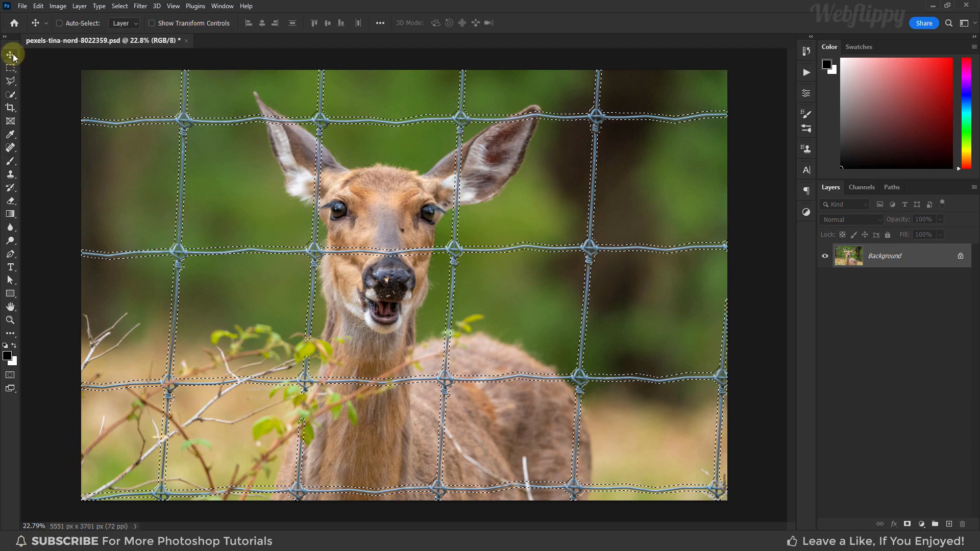
left_click(37, 6)
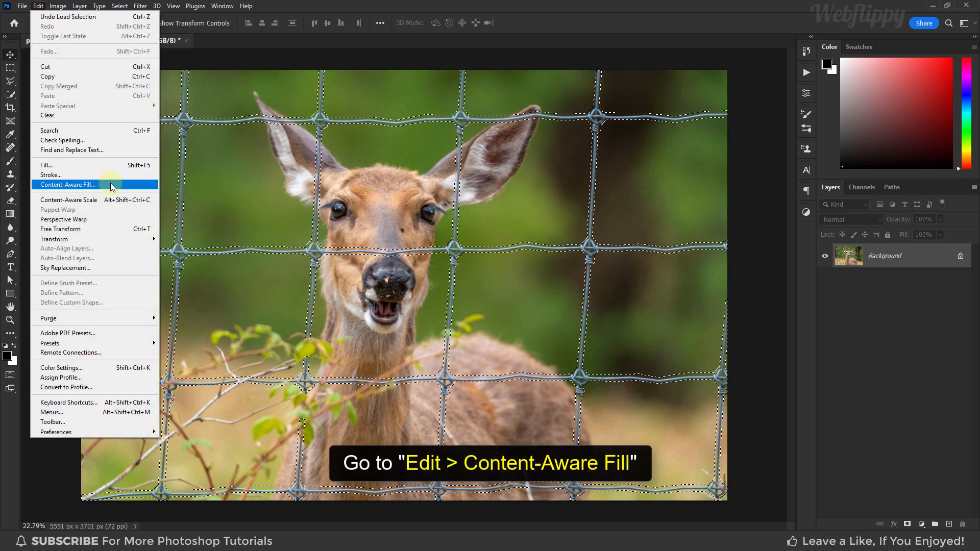
left_click(112, 186)
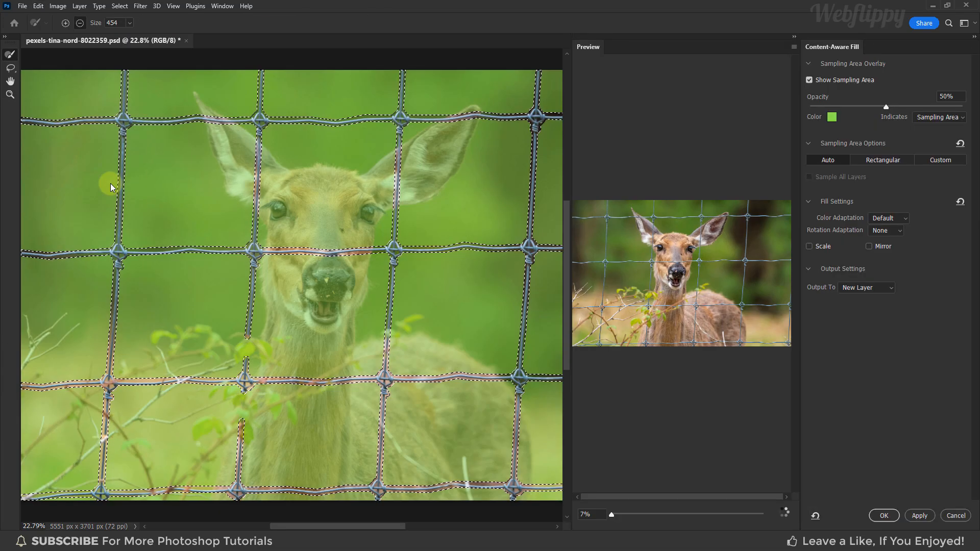
left_click(810, 80)
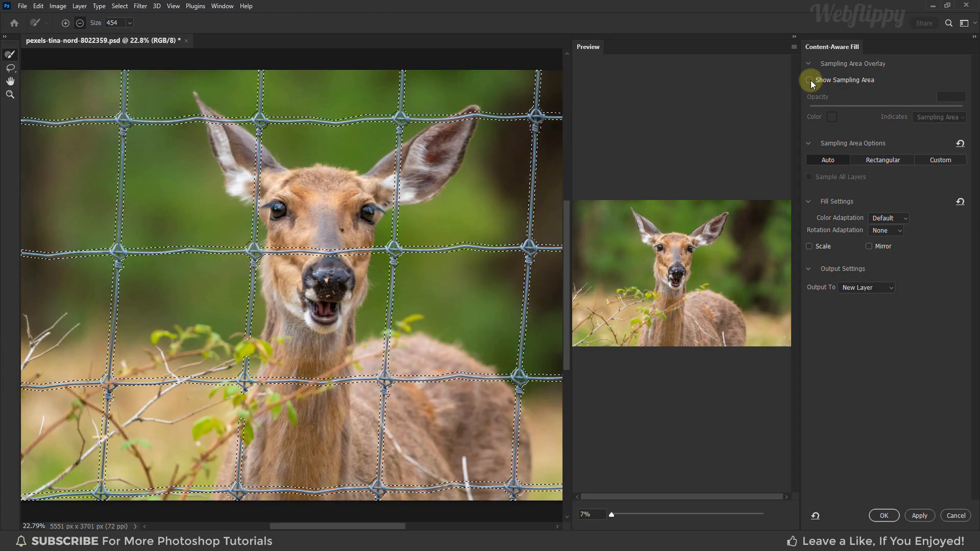
left_click(810, 81)
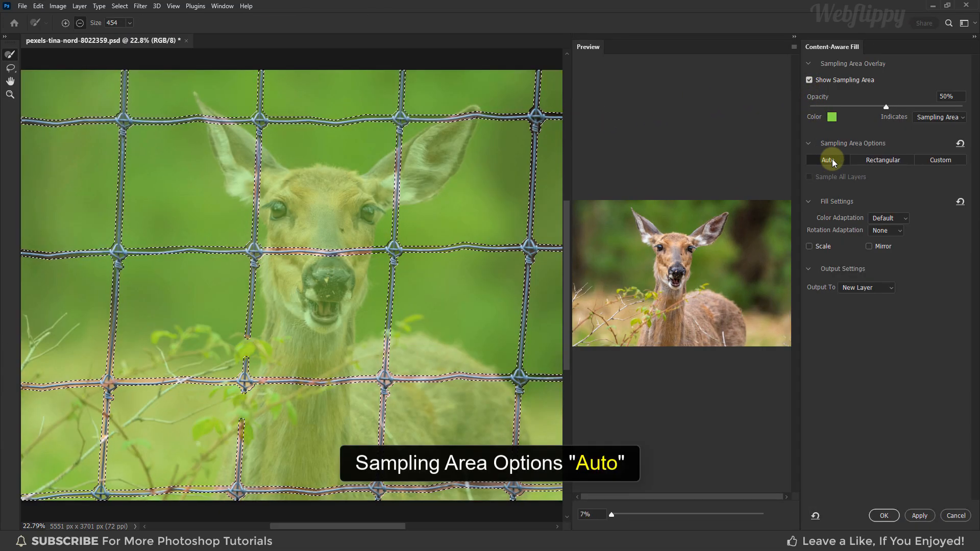
left_click(879, 287)
left_click(883, 307)
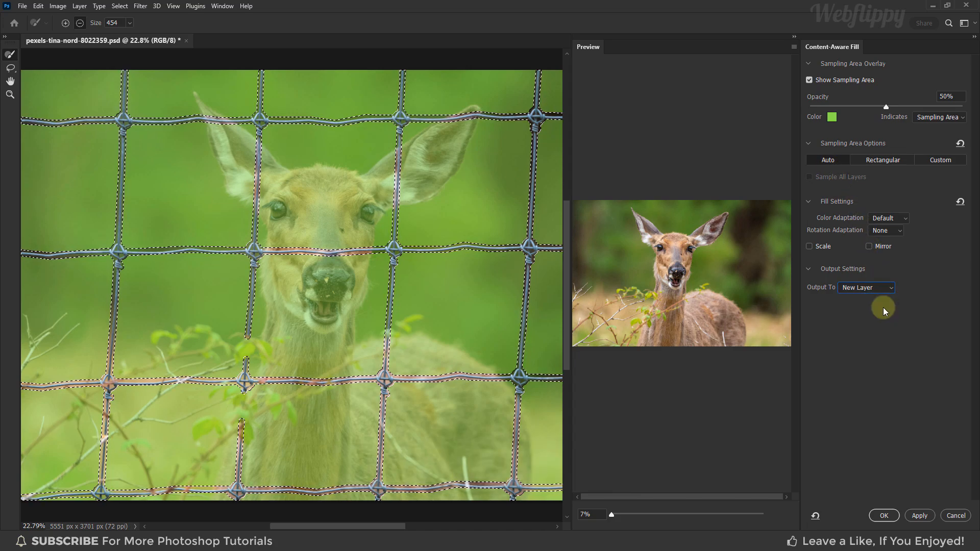
left_click(883, 515)
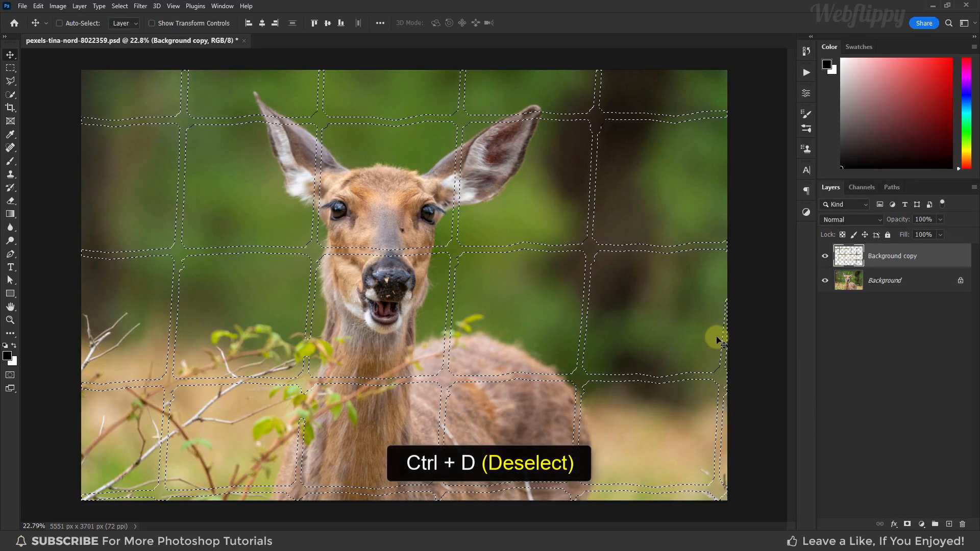
- Deselect the fence and toggle the fill layer's visibility to compare the photo before and after
key("ctrl+d")
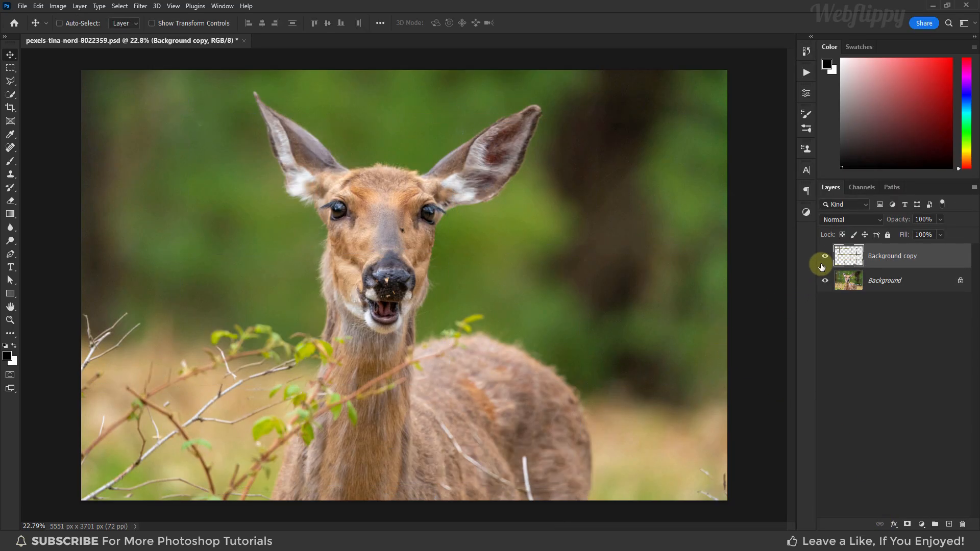
left_click(825, 258)
left_click(825, 258)
left_click(824, 259)
left_click(825, 261)
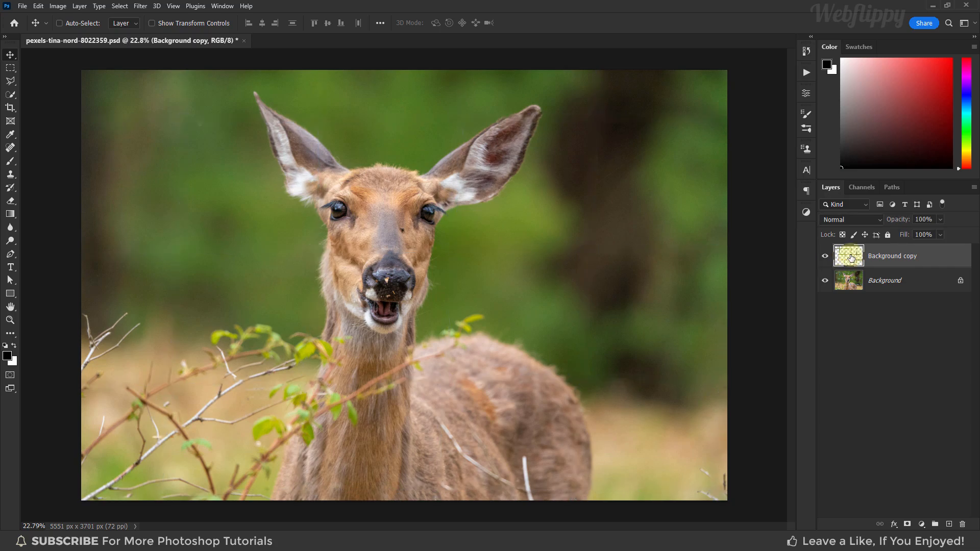
- Rename the Background copy layer as Fence
double_click(882, 256)
type("Fence")
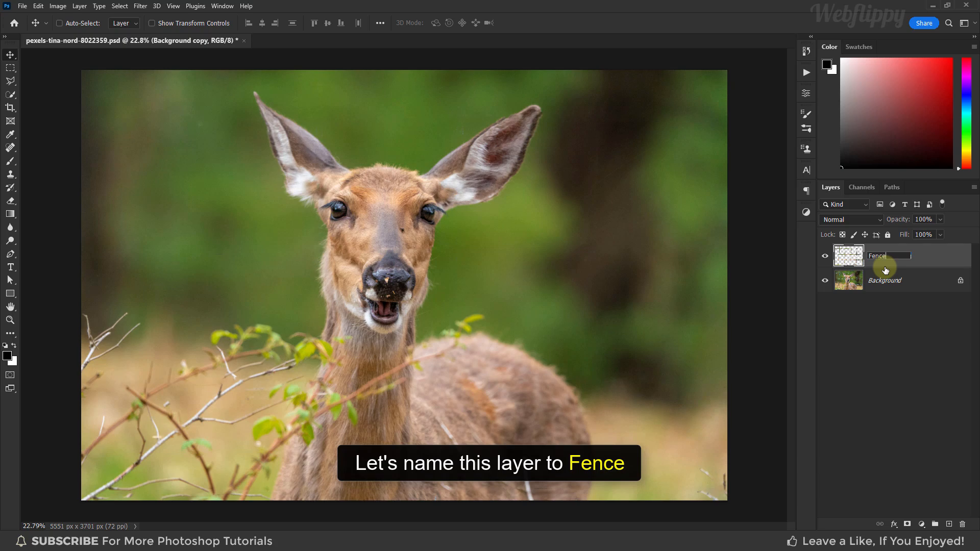
key("Return")
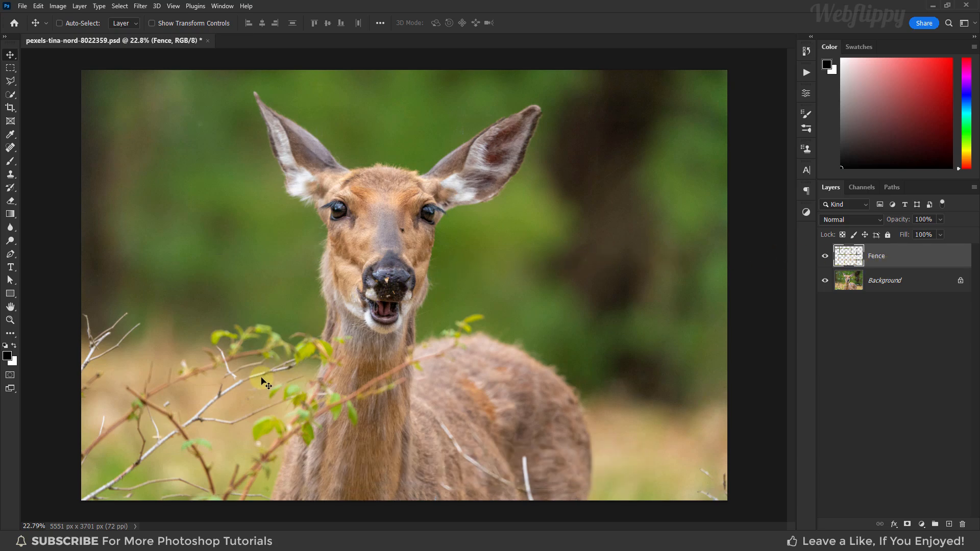
- Add a blank layer above the Fence layer
scroll(255, 389, "up", 3)
left_click_drag(256, 389, 325, 306)
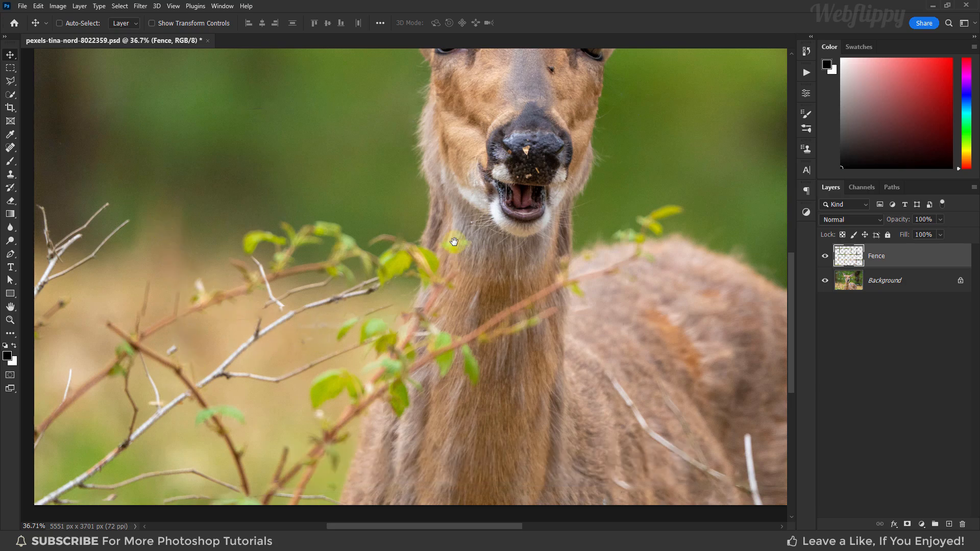
left_click_drag(462, 201, 290, 329)
left_click_drag(401, 248, 246, 361)
scroll(246, 361, "down", 10)
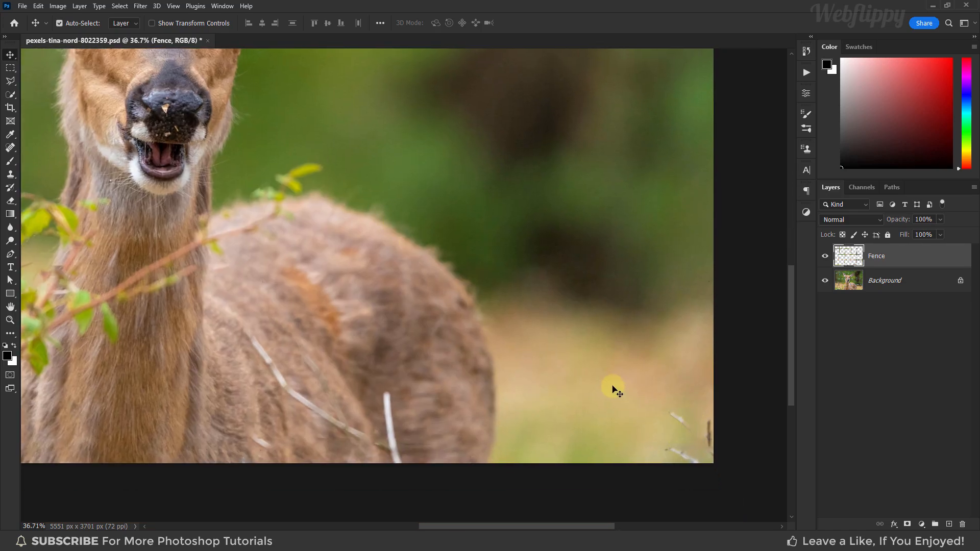
key("ctrl+0")
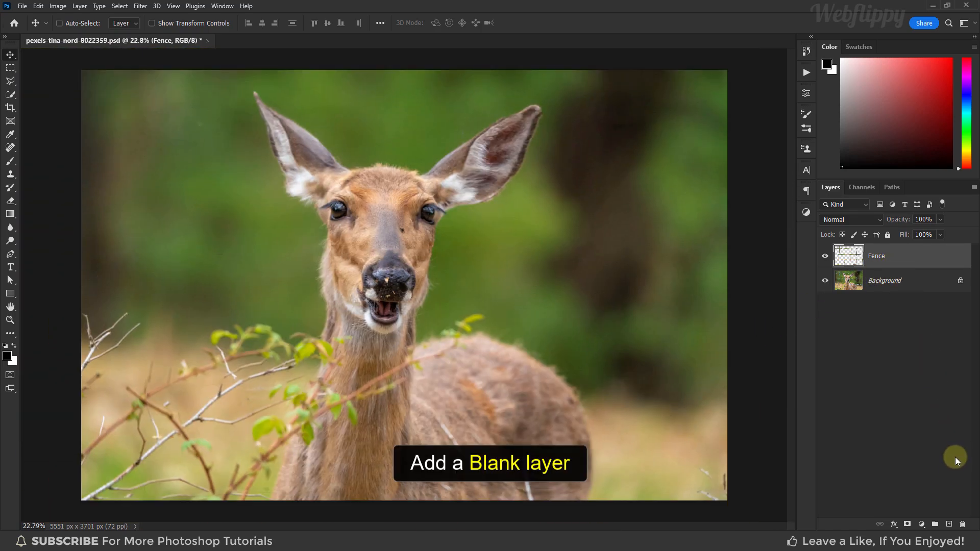
left_click(949, 524)
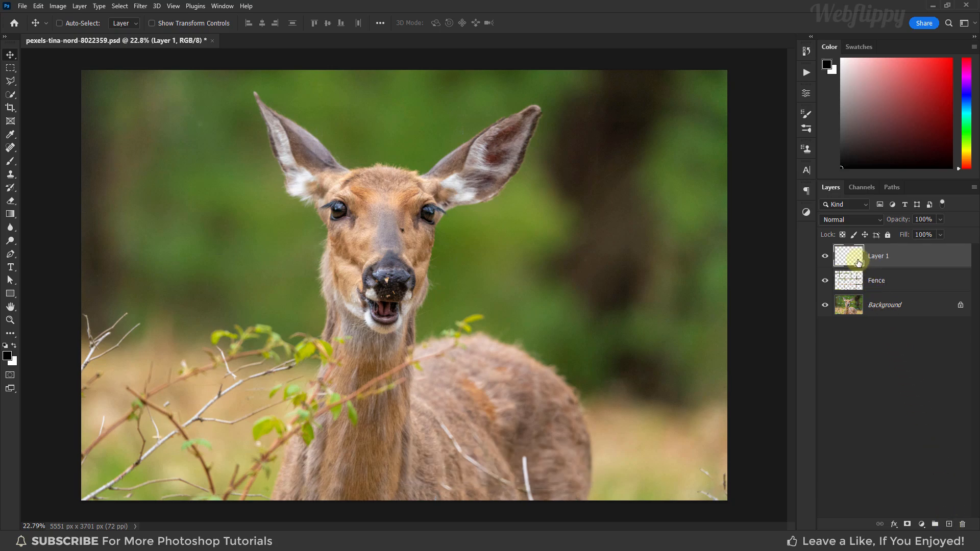
- Set up the Healing Brush Tool with 50% hardness and sampling from All Layers
left_click(11, 147)
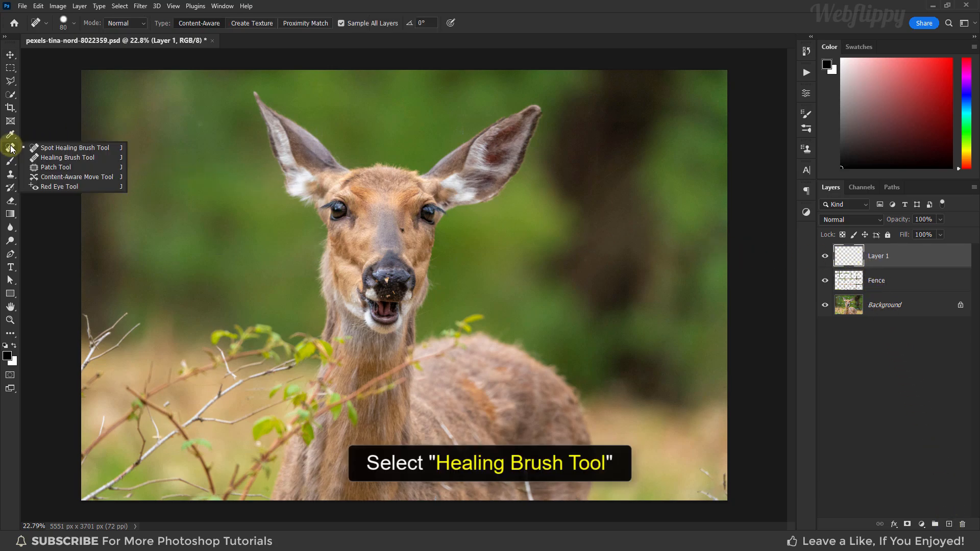
left_click(50, 158)
left_click(11, 174)
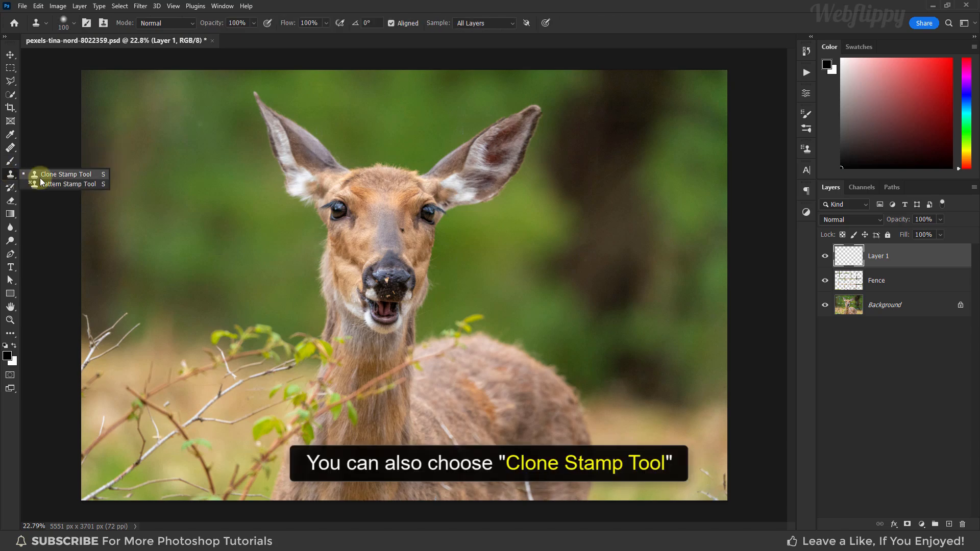
left_click(12, 149)
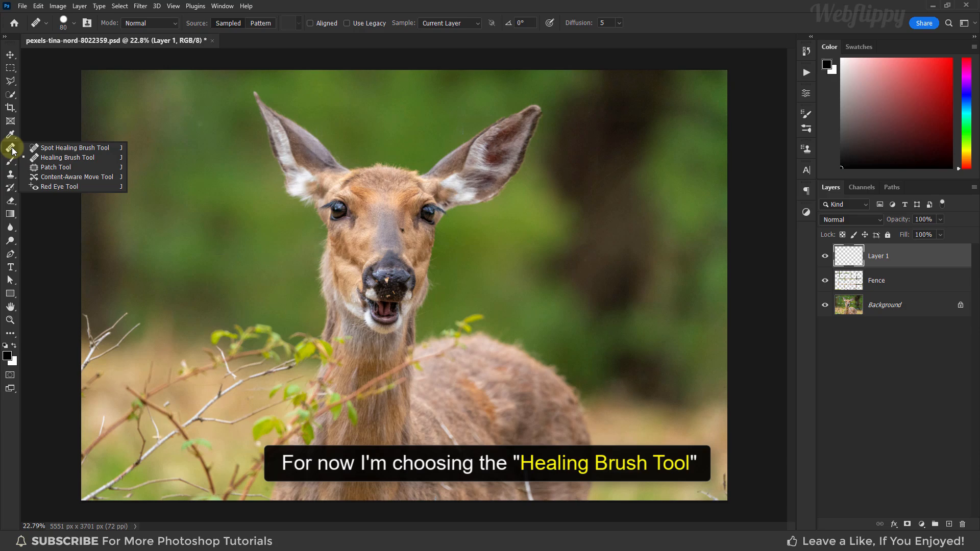
left_click(54, 160)
left_click(73, 25)
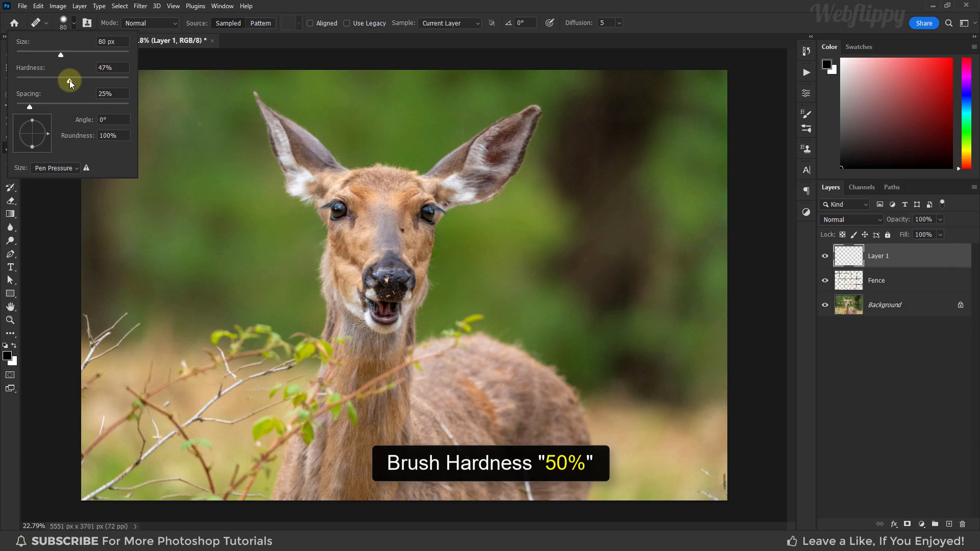
left_click_drag(69, 81, 72, 80)
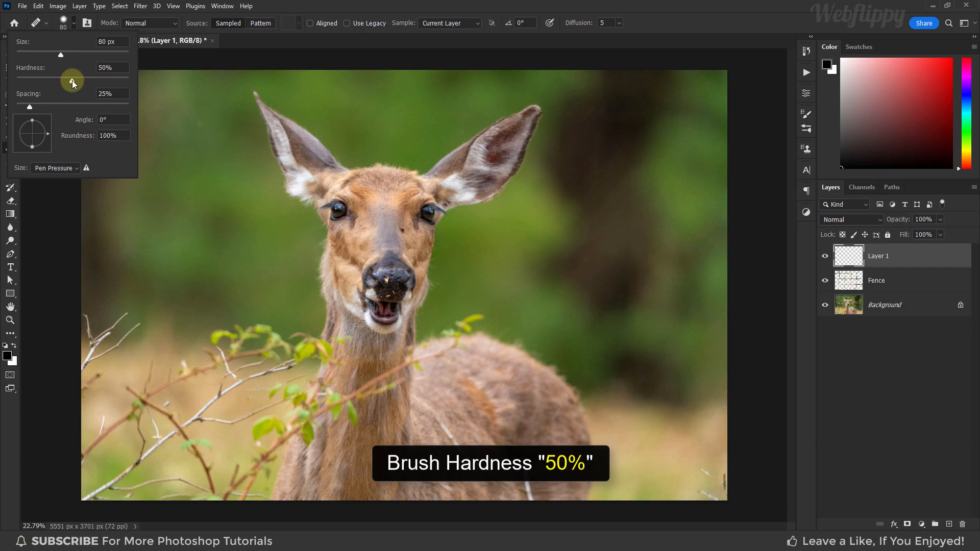
left_click(74, 23)
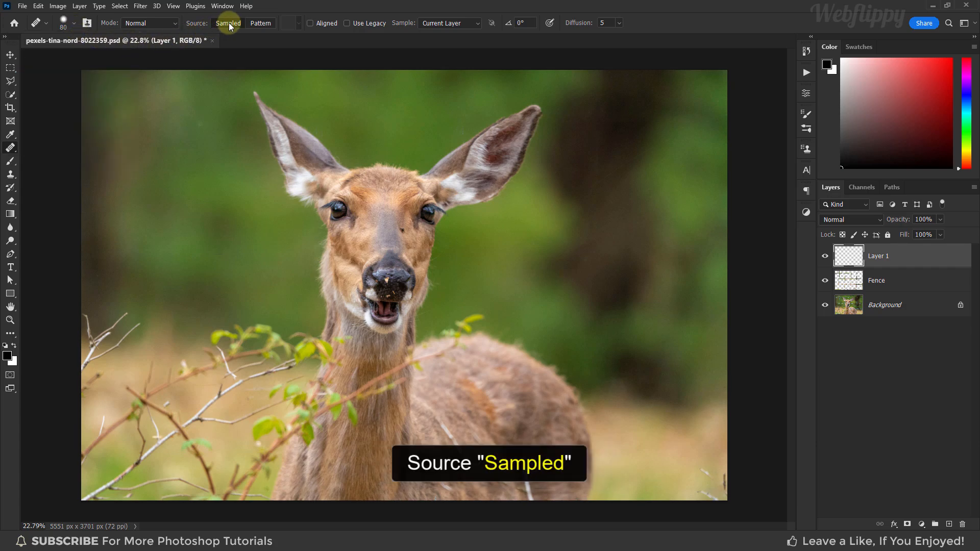
left_click(473, 23)
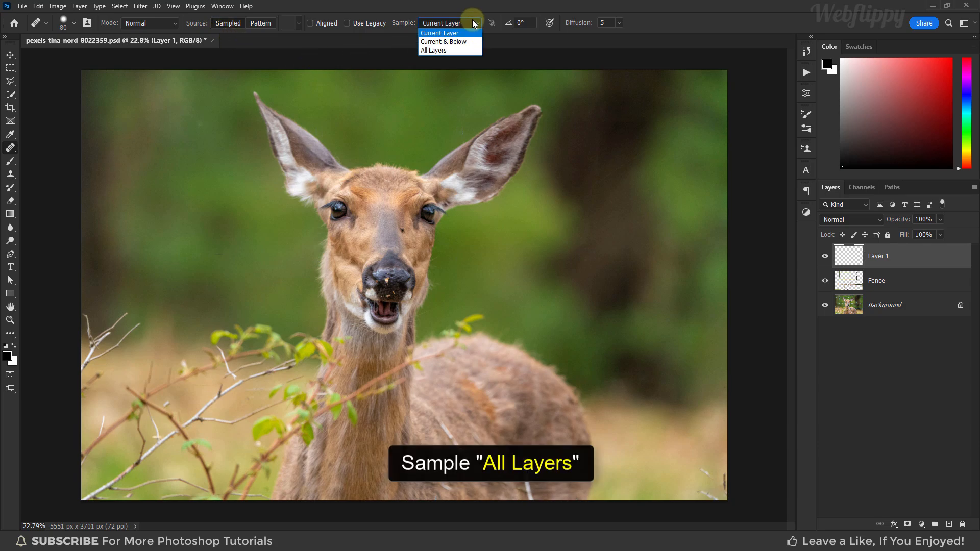
left_click(465, 51)
- Heal away the twigs in the photo's lower-right corner with a 100 px brush, sampling the clean background nearby
scroll(645, 357, "up", 2)
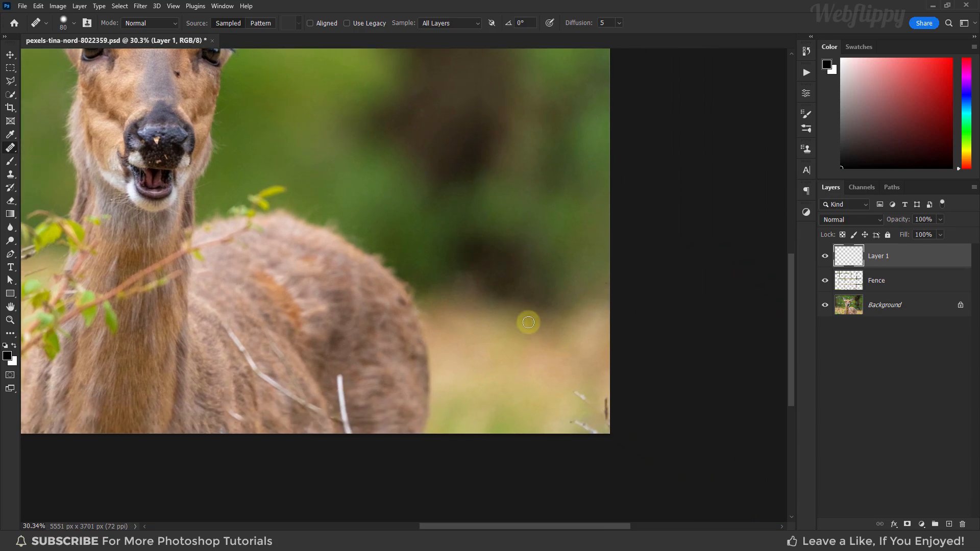
scroll(528, 321, "up", 1)
key("bracketright")
key("bracketright")
key("bracketright")
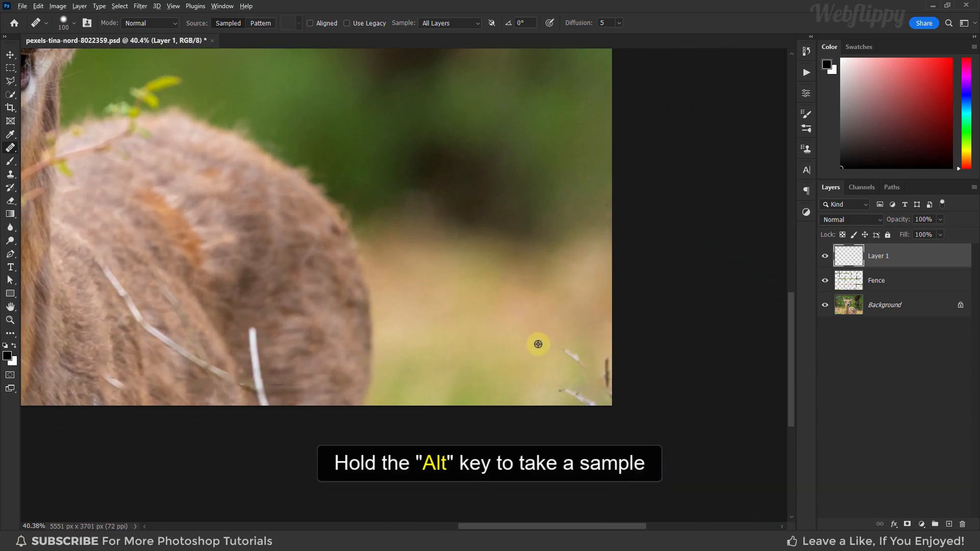
left_click(541, 347, "alt")
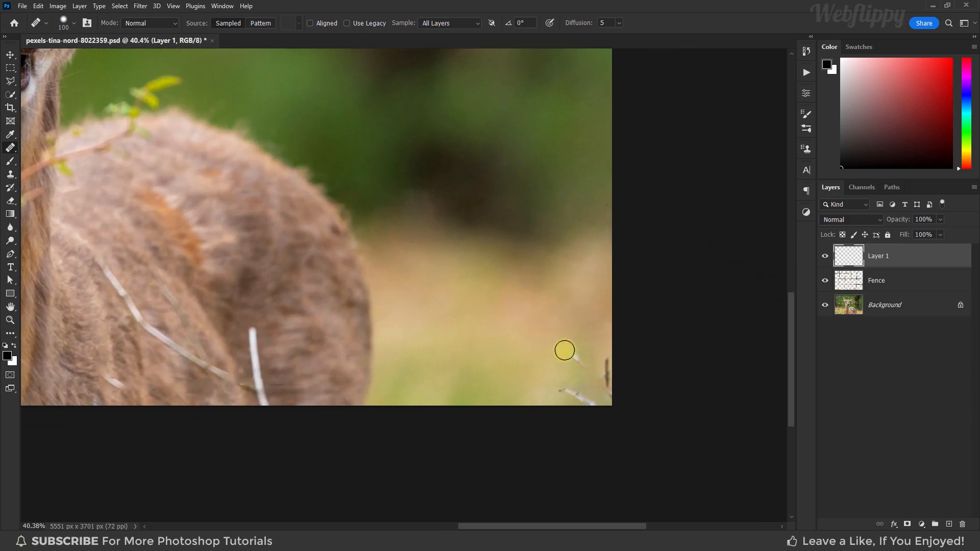
left_click(545, 373, "alt")
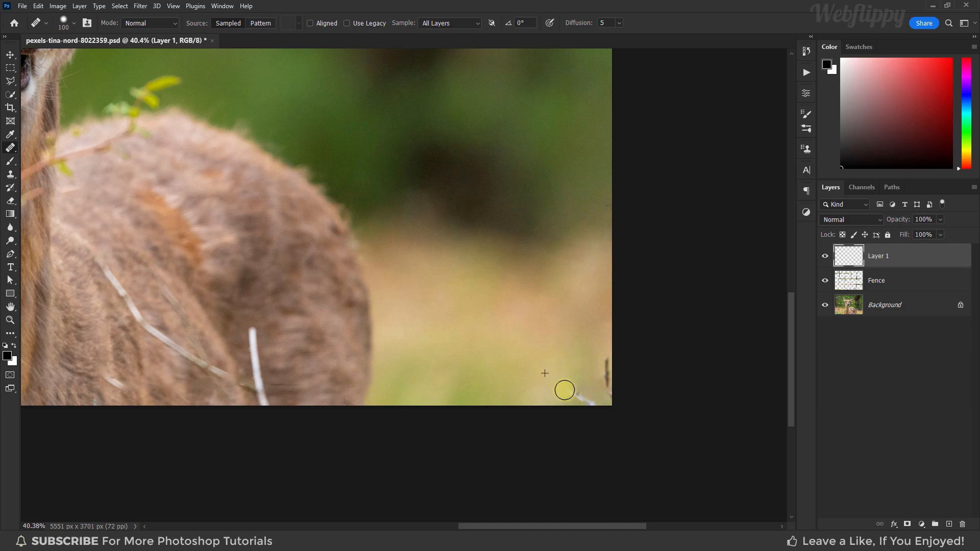
left_click(584, 359, "alt")
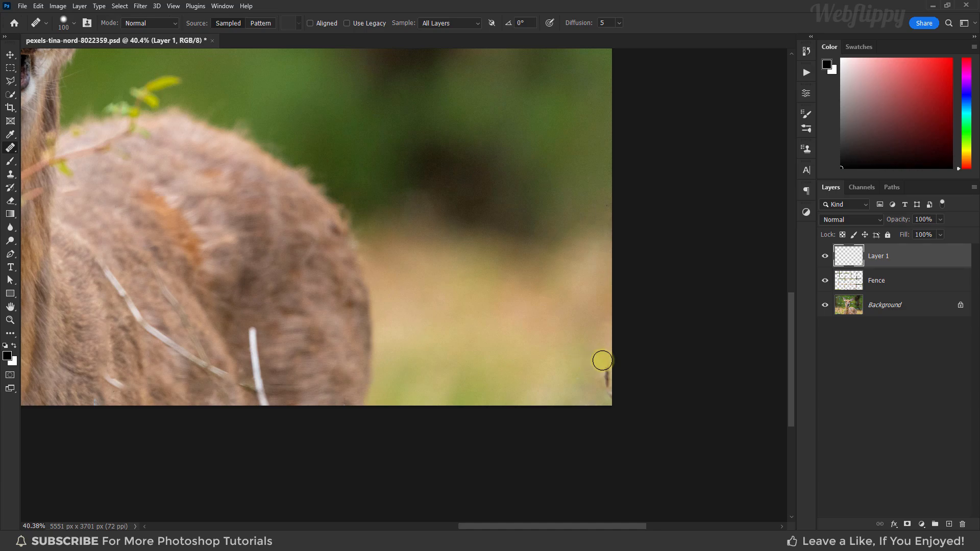
left_click_drag(601, 361, 605, 393)
- Heal the stray marks on the deer's body, face and nose and the background spots beside the ears with a 60 px brush
left_click_drag(185, 305, 524, 291)
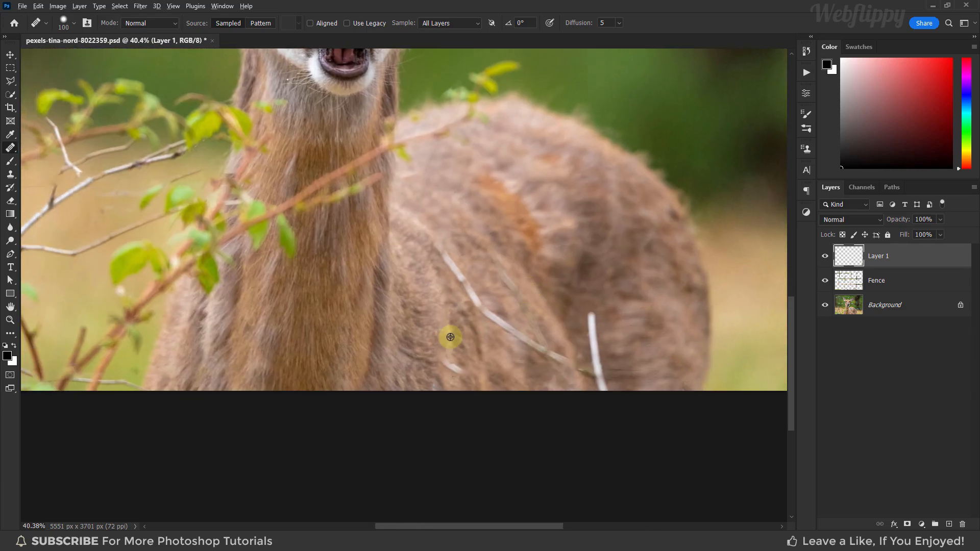
left_click_drag(325, 167, 480, 264)
scroll(386, 266, "up", 1)
left_click_drag(378, 281, 379, 263)
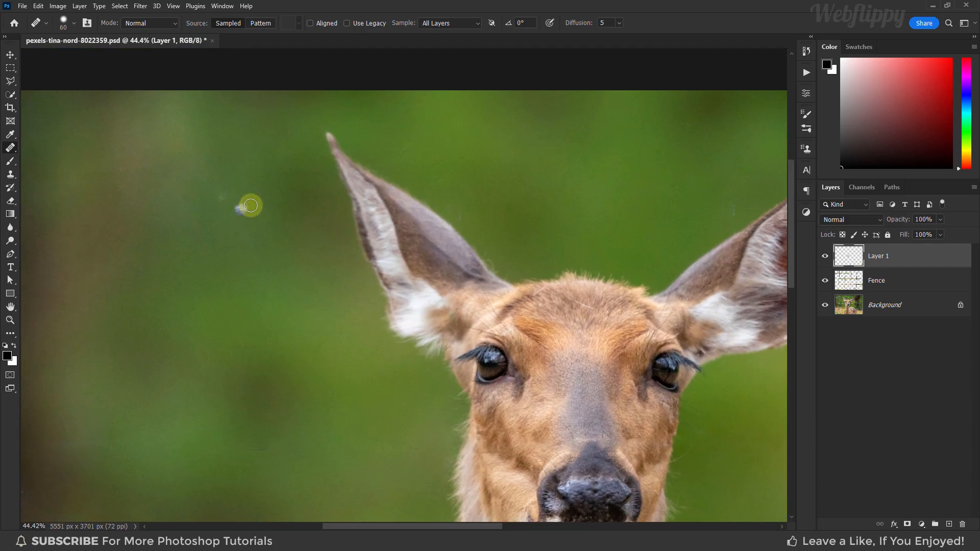
left_click_drag(714, 199, 387, 197)
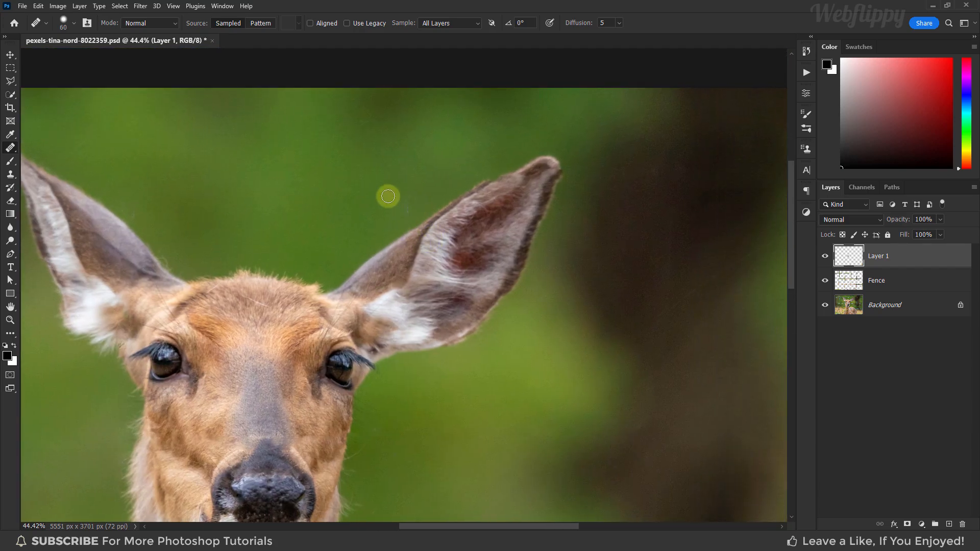
- Heal away the loose twig fragments around the branches and touch up the upper edge of the deer's ear on the photo's right
left_click_drag(246, 280, 285, 248)
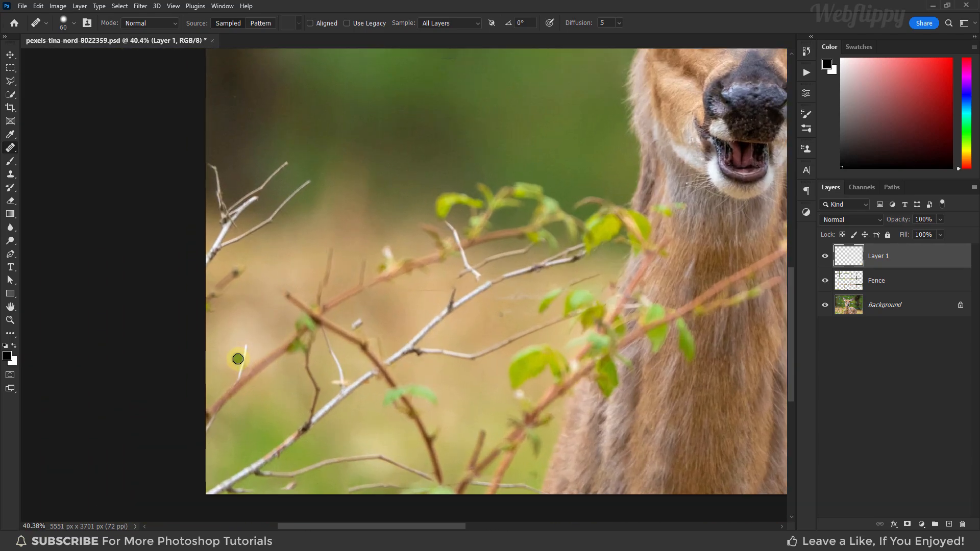
left_click_drag(236, 357, 278, 227)
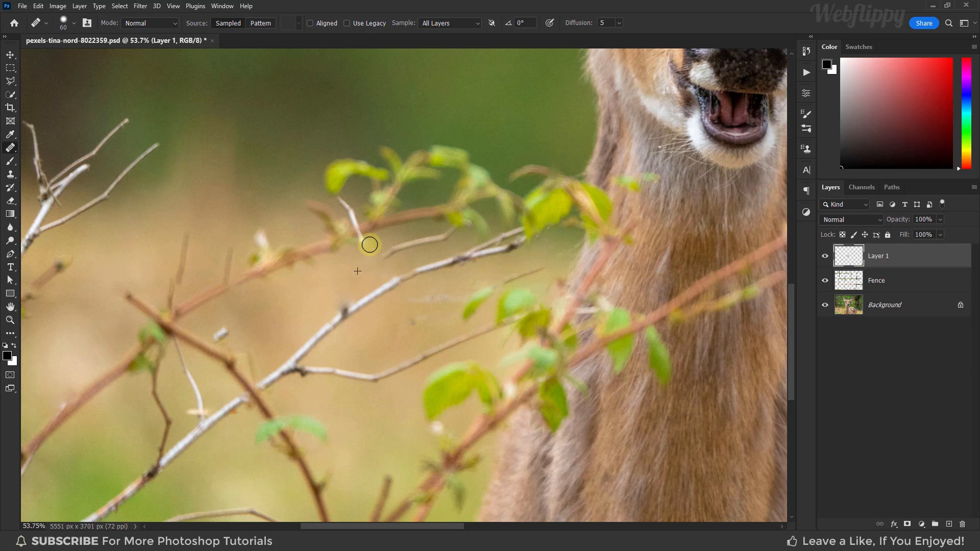
left_click_drag(396, 249, 451, 232)
left_click_drag(409, 287, 393, 249)
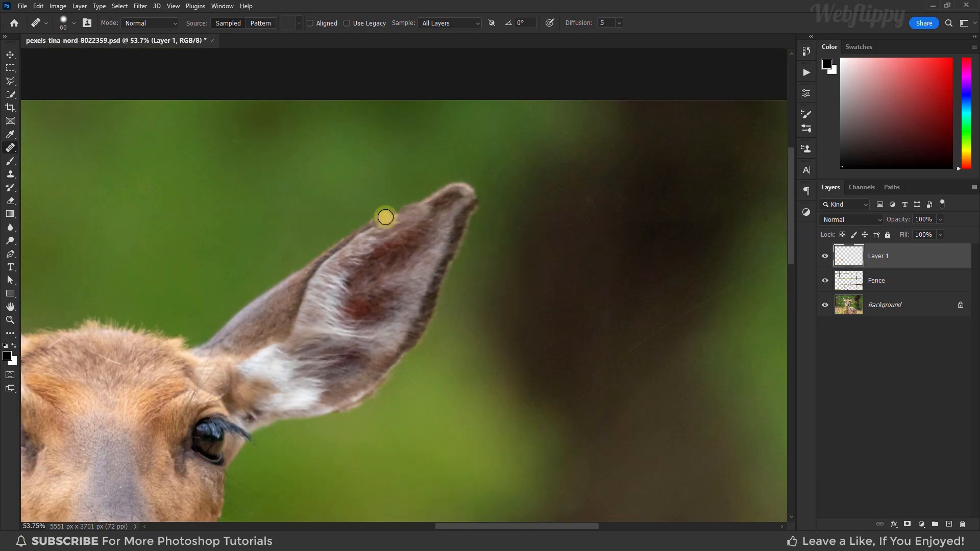
- Compare the photo before and after by toggling the retouching layer and showing only the Background layer
key("ctrl+0")
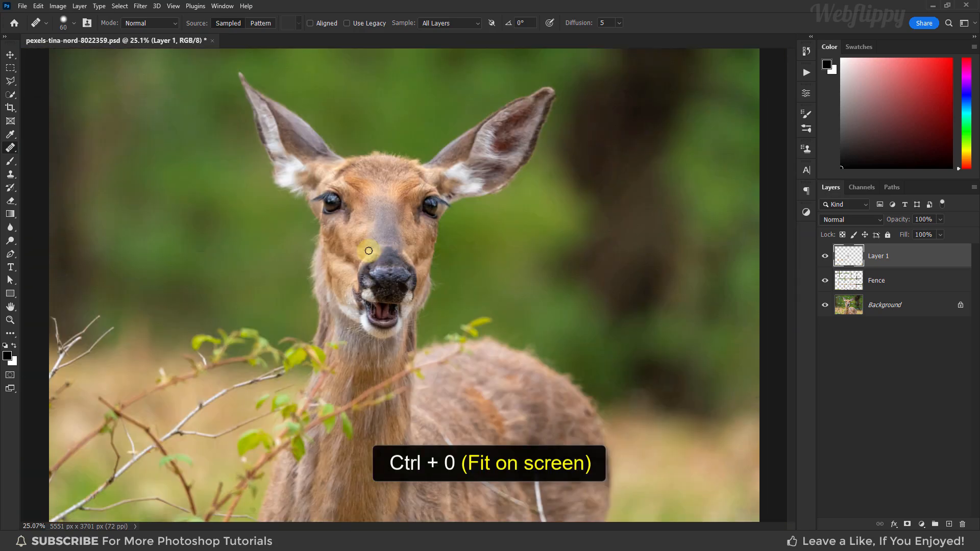
left_click(823, 256)
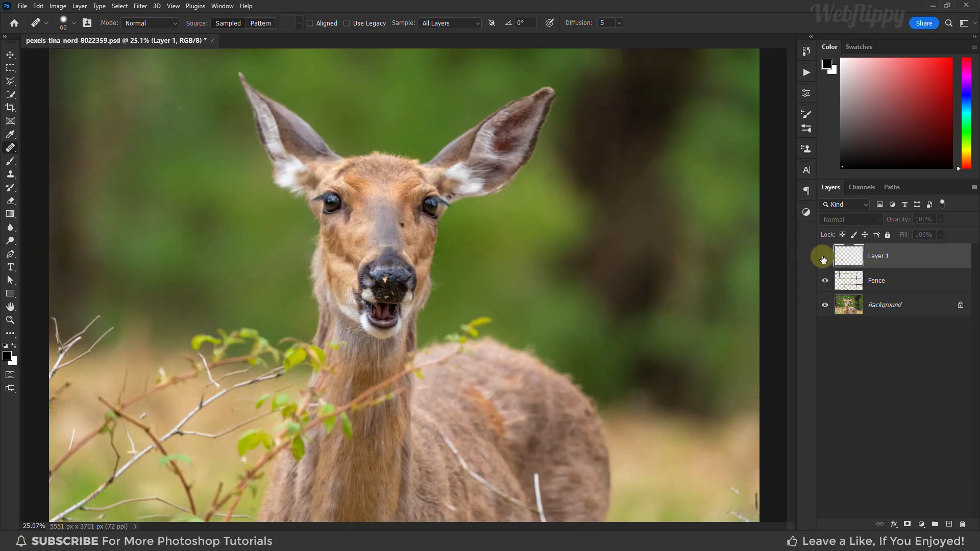
left_click(823, 256)
left_click(823, 256)
left_click(824, 305, "alt")
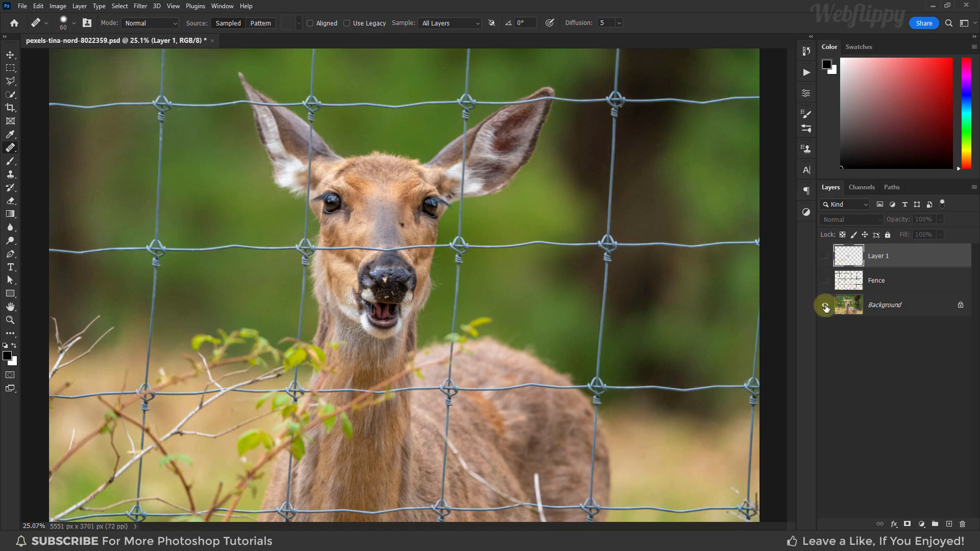
left_click(825, 306, "alt")
left_click(824, 306, "alt")
left_click(825, 306, "alt")
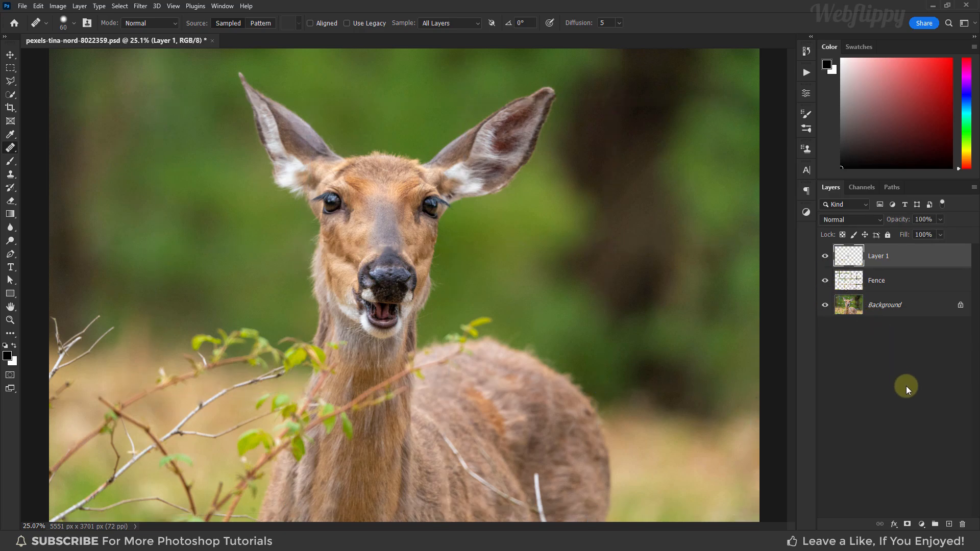
- Add a Vibrance adjustment layer above the retouching layer, raise its Vibrance value and check the effect
left_click(921, 524)
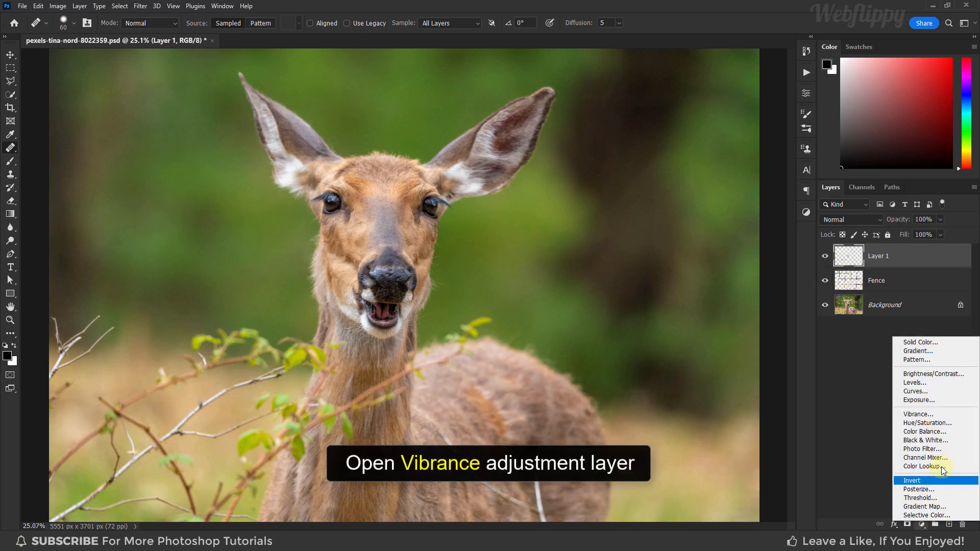
left_click(946, 416)
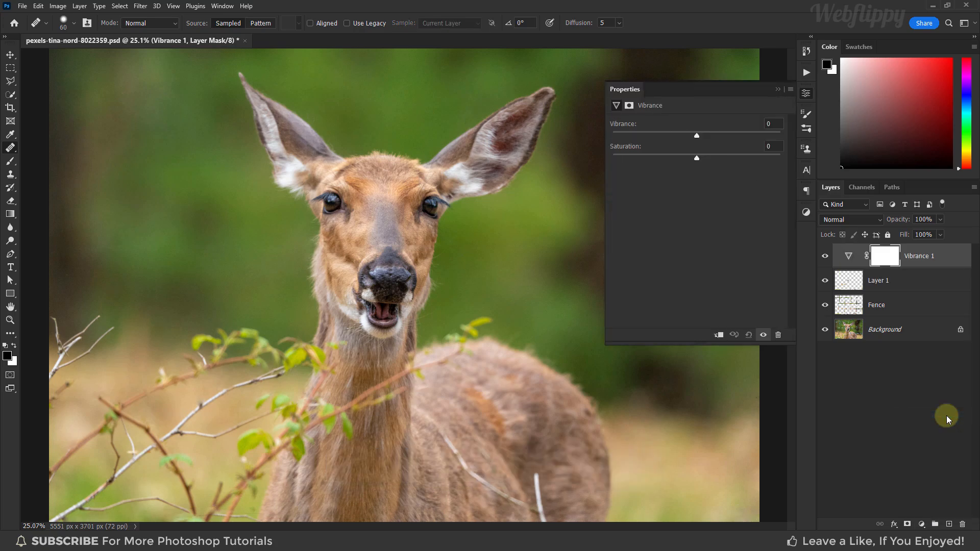
left_click_drag(699, 136, 738, 136)
left_click(776, 89)
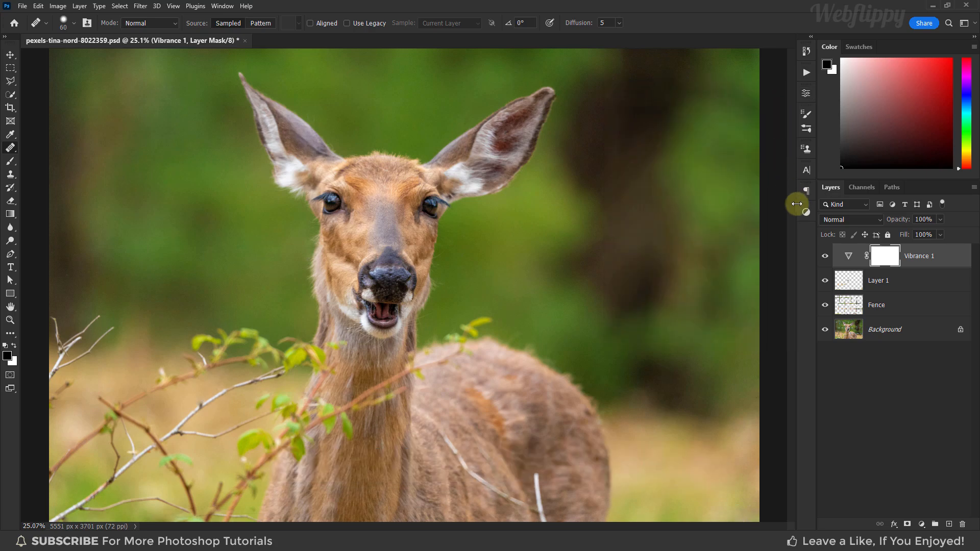
left_click(823, 257)
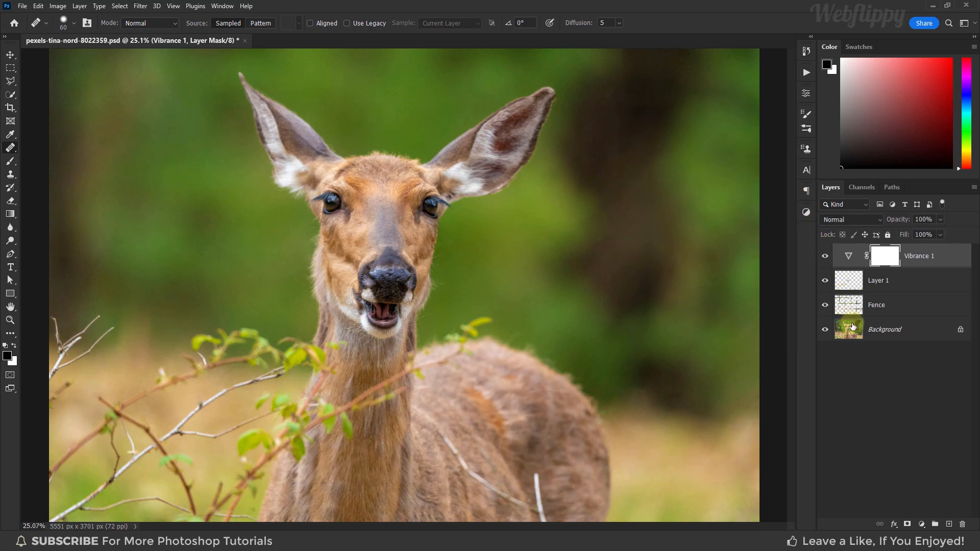
- Add a Selective Color adjustment layer and set its Reds to Cyan -60% and Yellow +20%
left_click(921, 524)
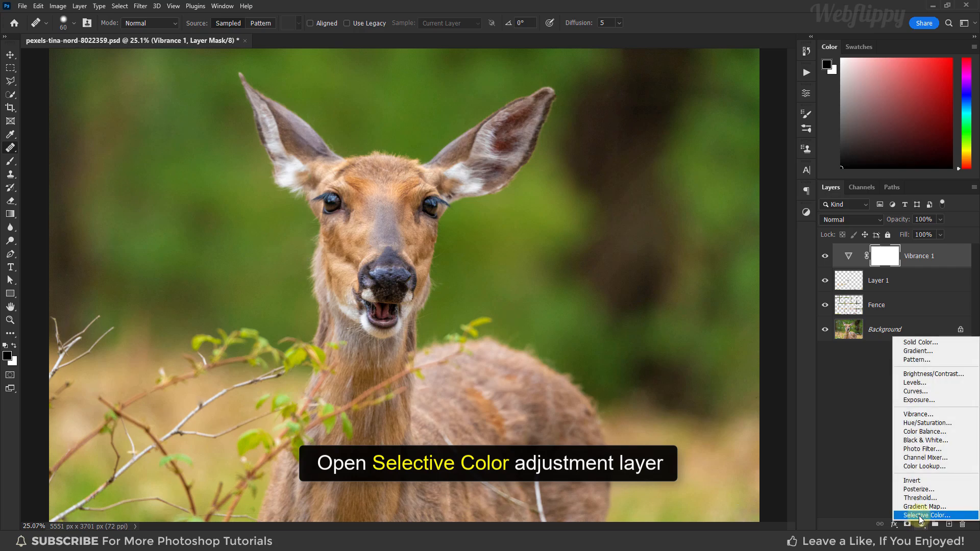
left_click(920, 515)
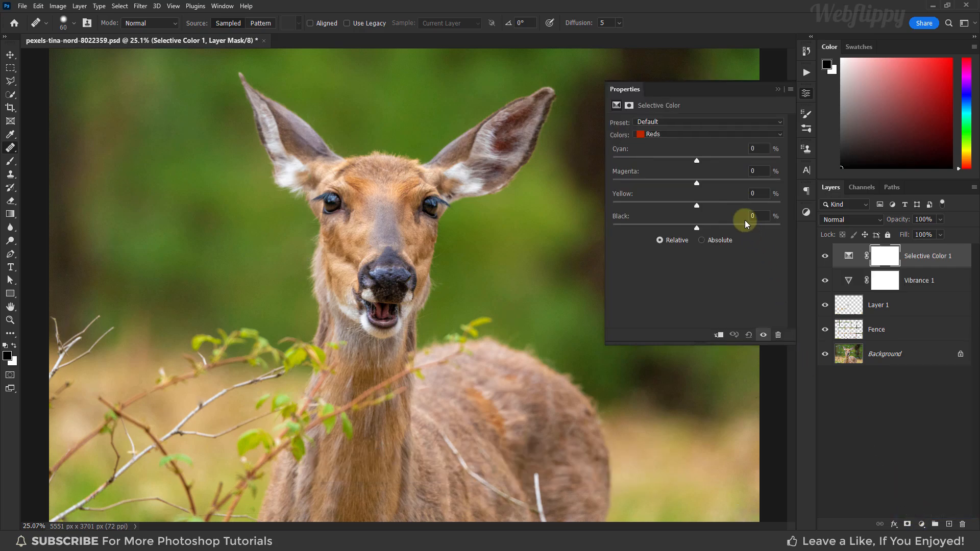
left_click(711, 134)
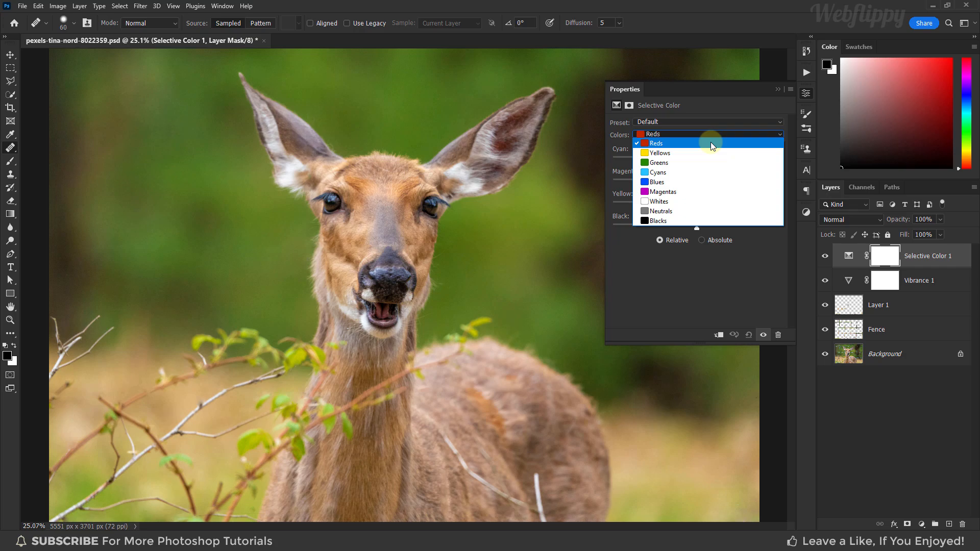
left_click(710, 143)
left_click_drag(697, 158, 646, 160)
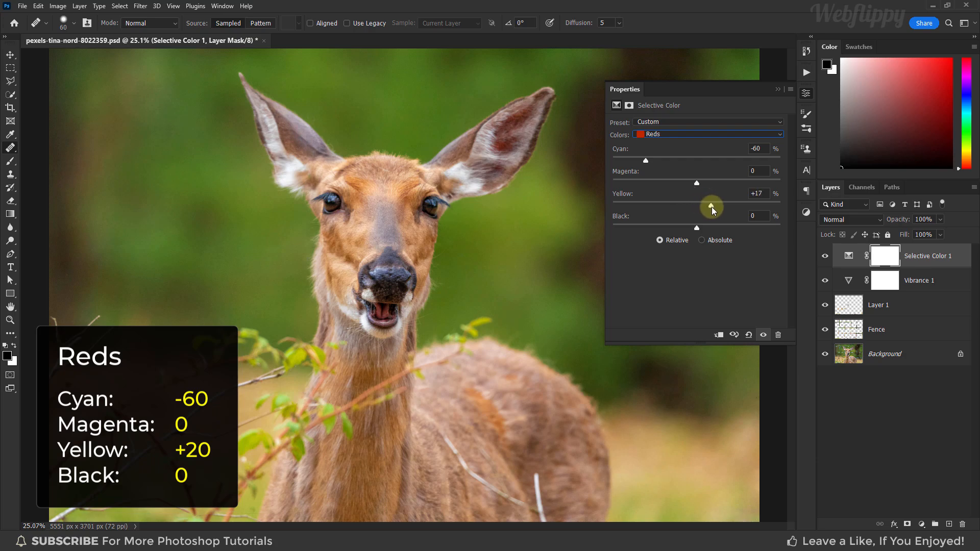
- Set Black to +10% for the Blacks range of the Selective Color adjustment
left_click(702, 135)
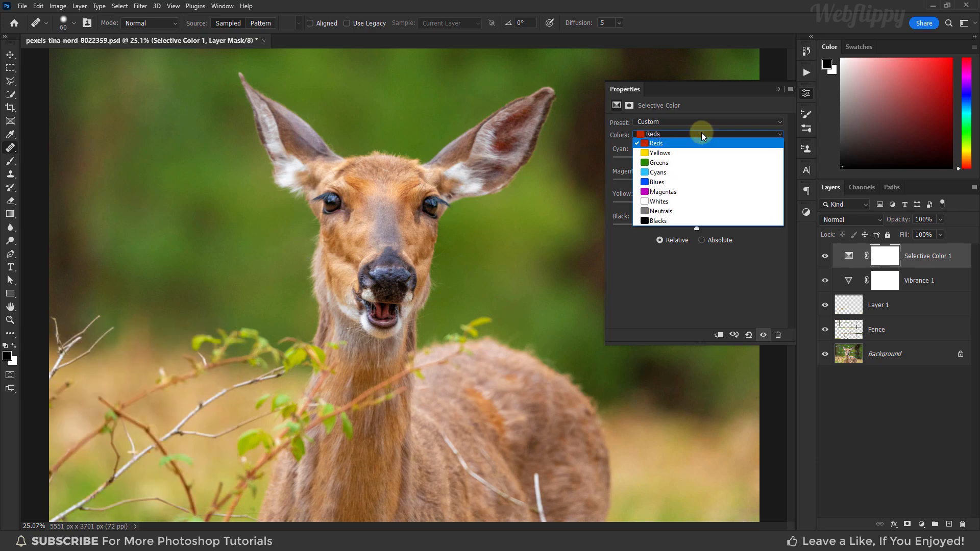
left_click(694, 219)
left_click_drag(697, 229, 713, 229)
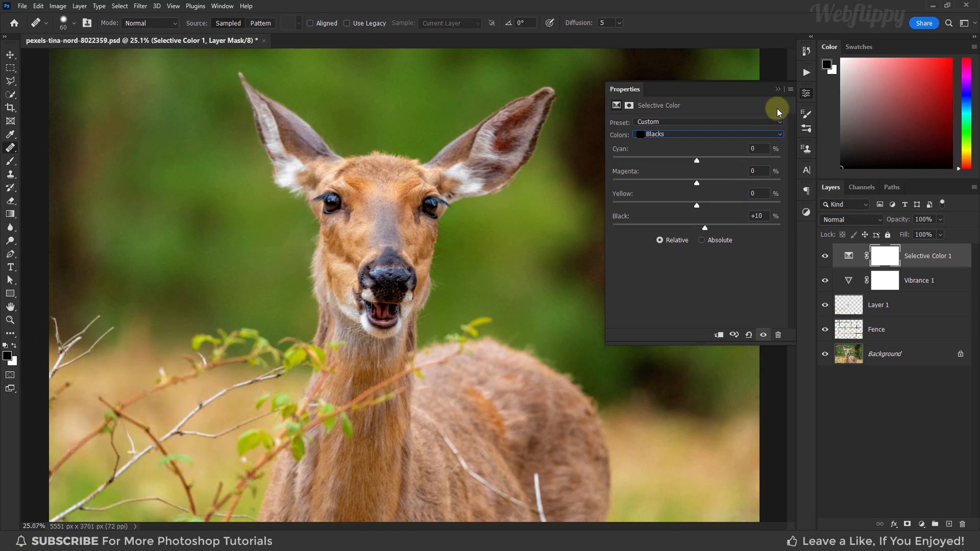
left_click(777, 89)
- Compare the result with the original by toggling the Selective Color layer and showing only the Background layer
left_click(824, 256)
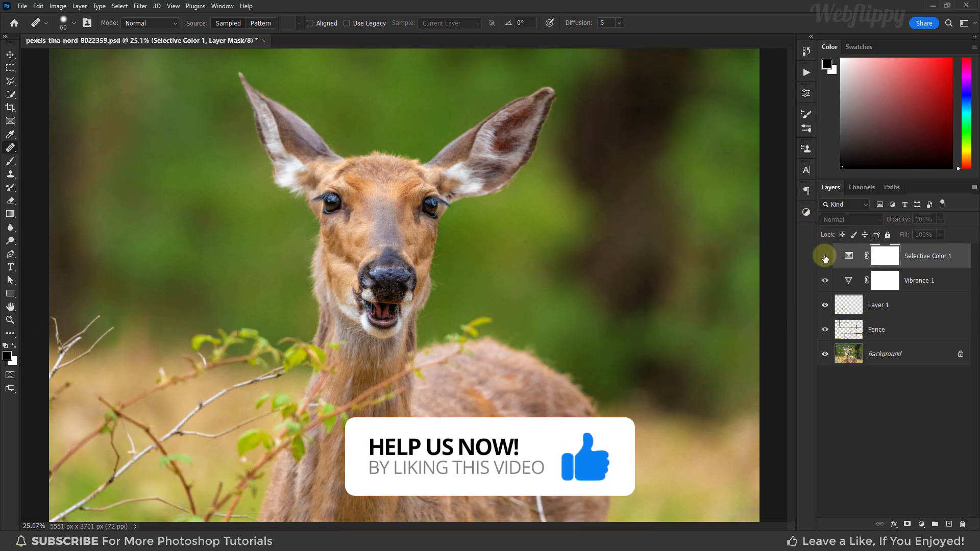
left_click(824, 256)
left_click(862, 350)
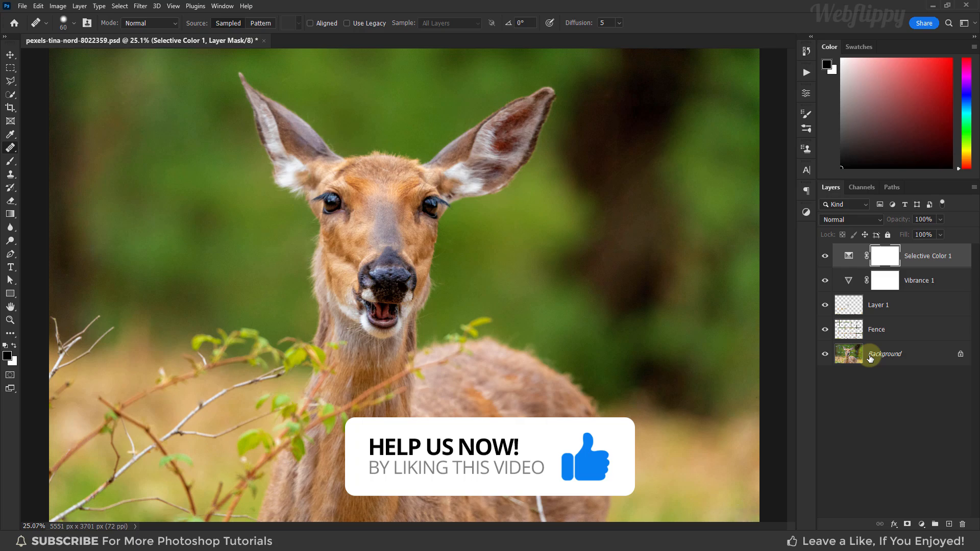
left_click(824, 355, "alt")
left_click(824, 355, "alt")
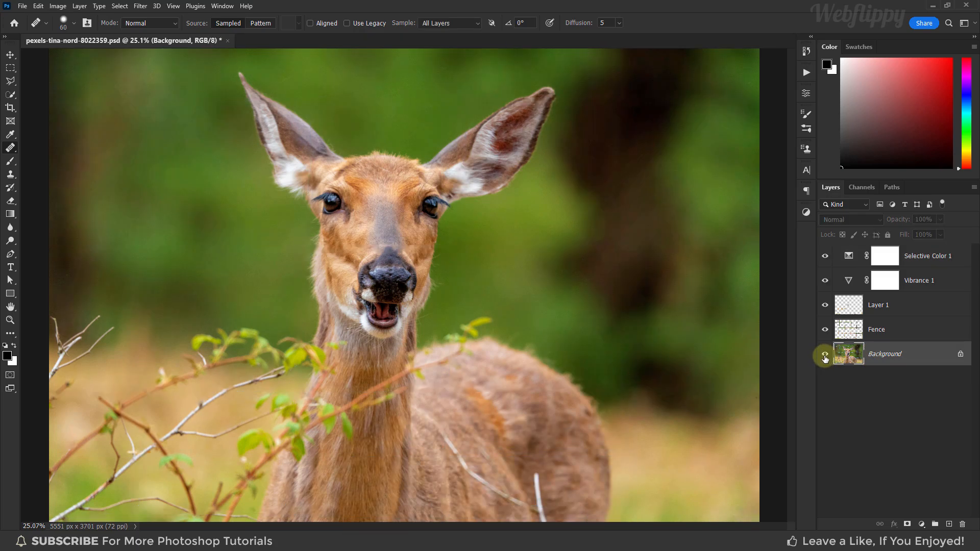
left_click(824, 356, "alt")
left_click(824, 356, "alt")
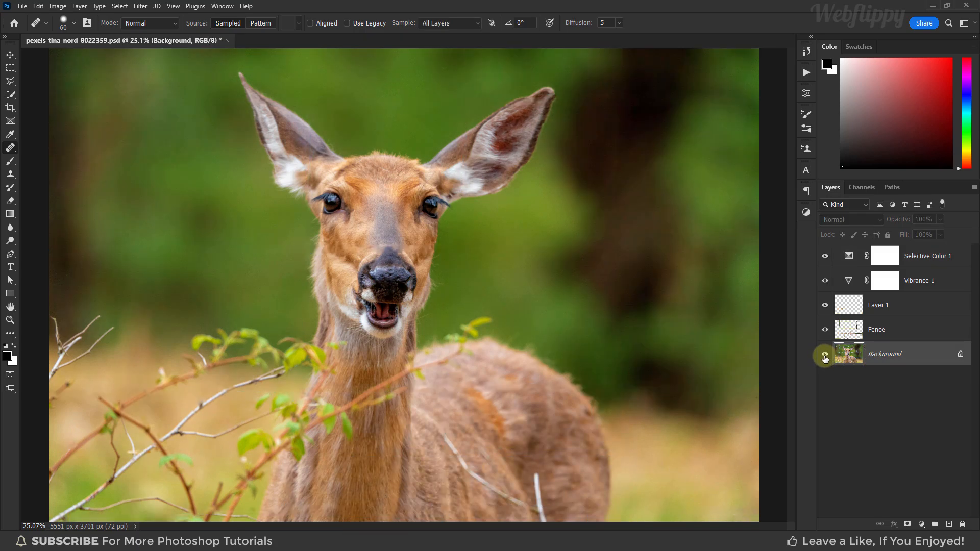